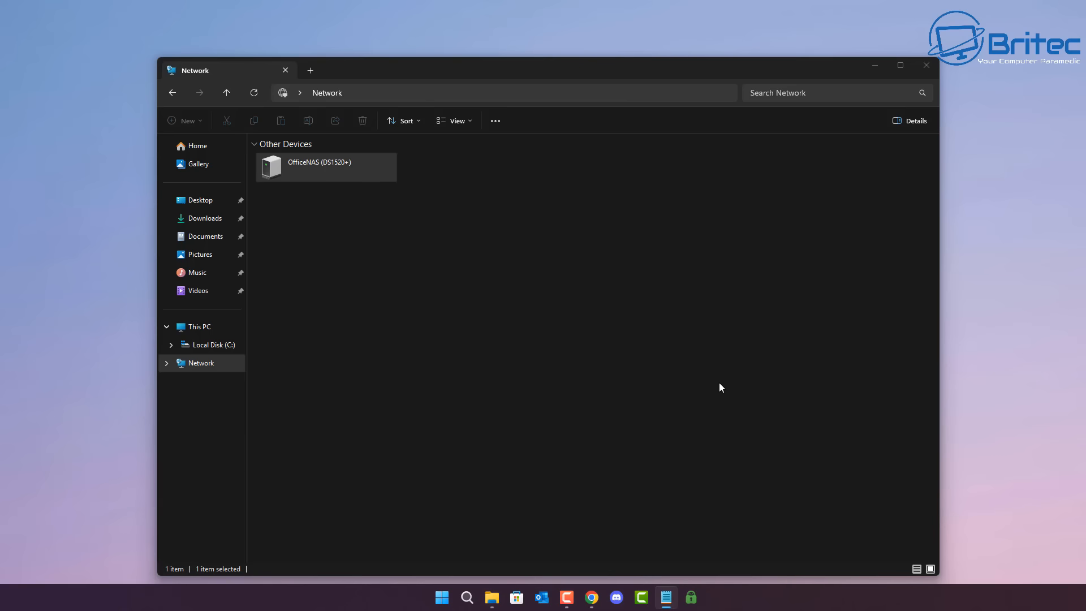
# Step: Close the Network window and open the About page in the system settings to check the Windows edition and version
pyautogui.click(927, 66)
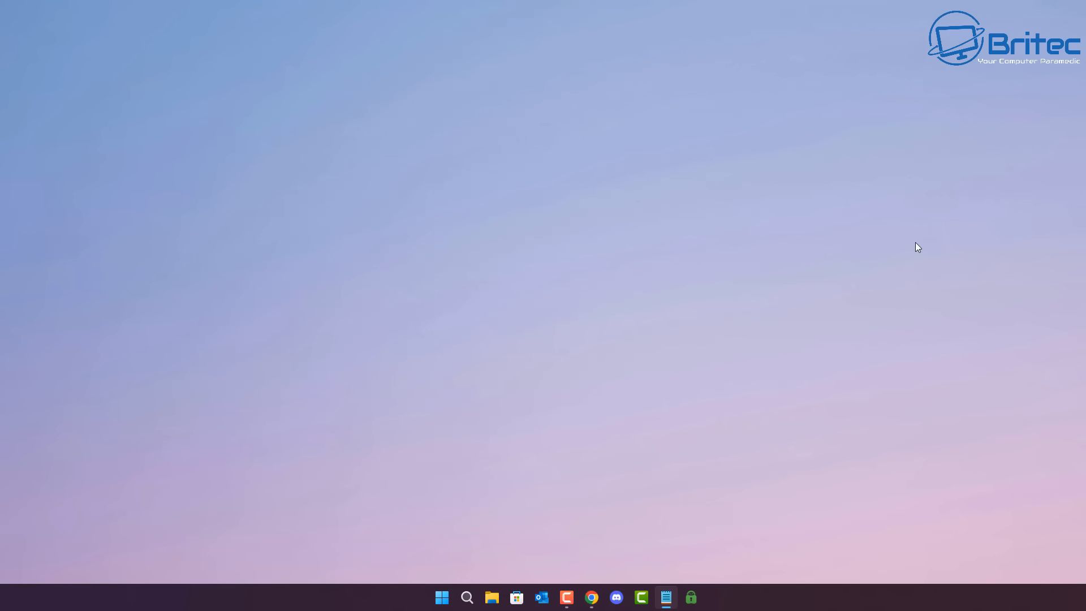
pyautogui.click(442, 598)
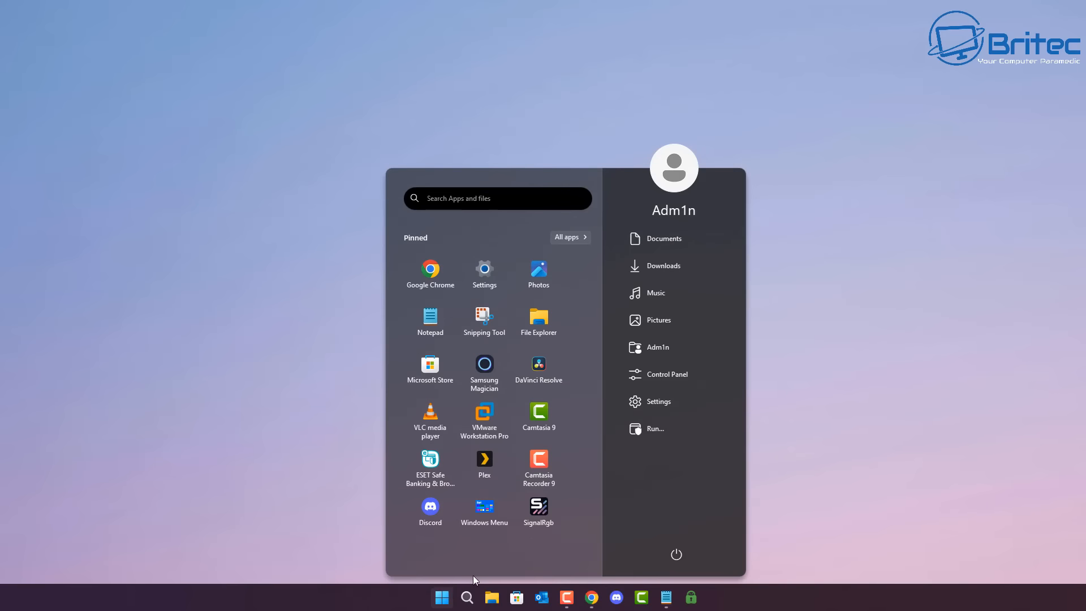
pyautogui.click(495, 268)
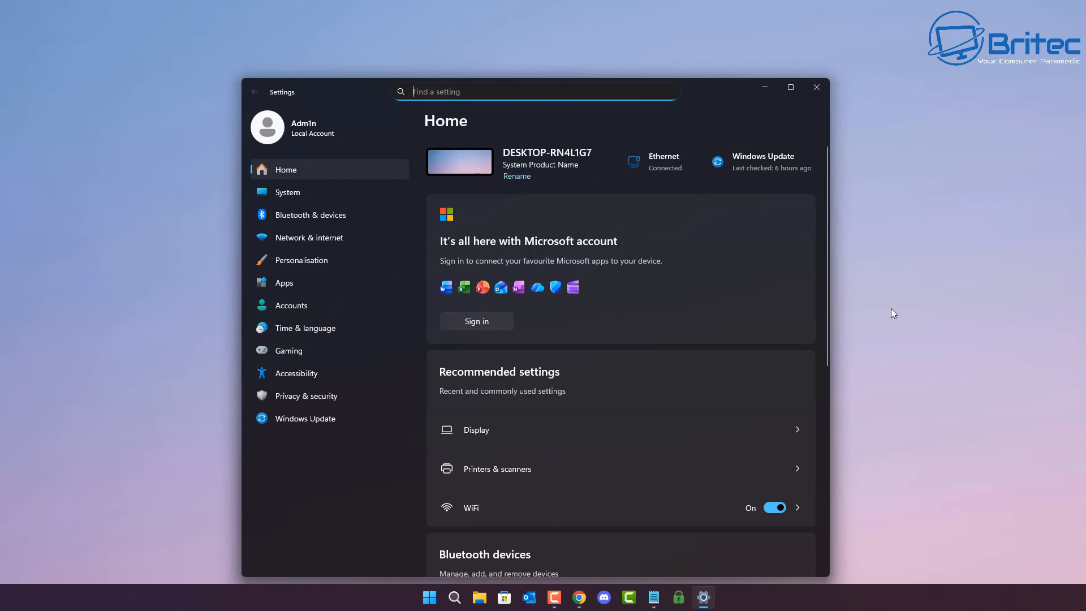
pyautogui.click(304, 196)
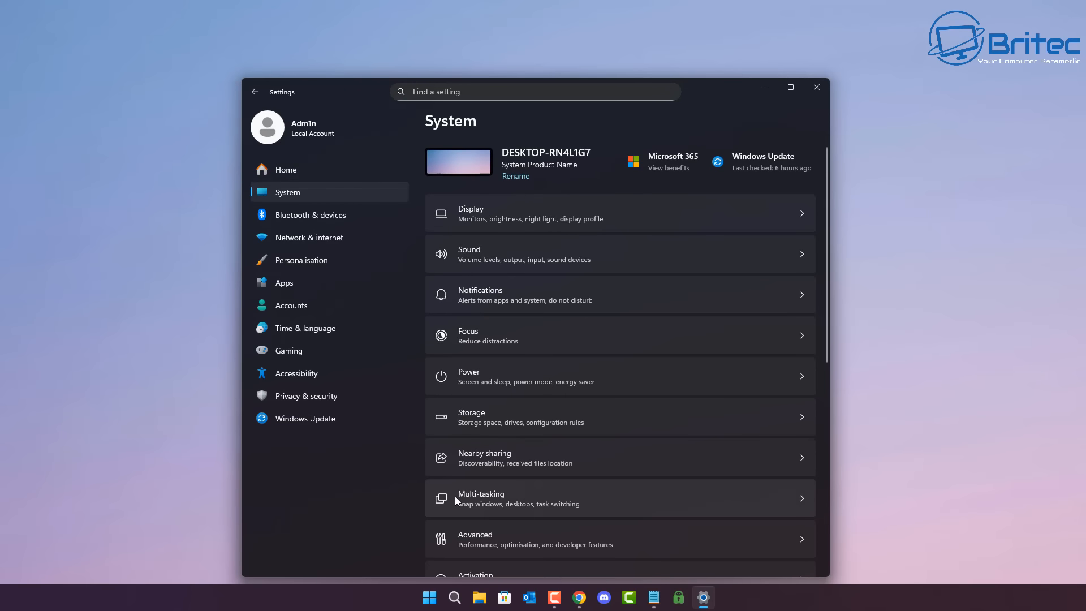
pyautogui.scroll(-2, 475, 510)
pyautogui.scroll(-5, 480, 514)
pyautogui.click(483, 537)
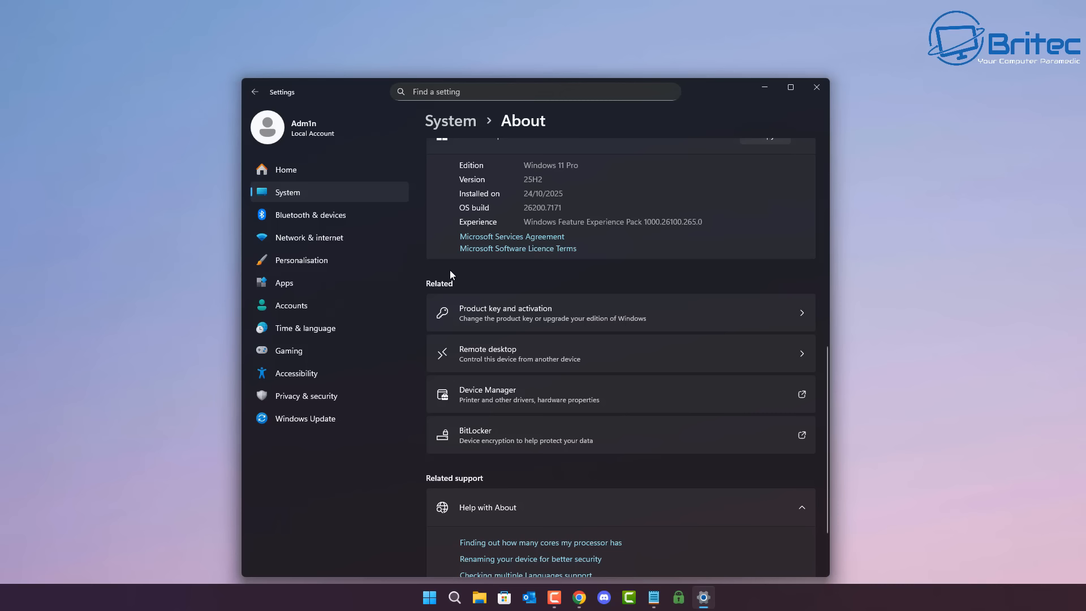
# Step: Open the advanced sharing settings for the network and check discovery and file sharing on private networks
pyautogui.click(317, 238)
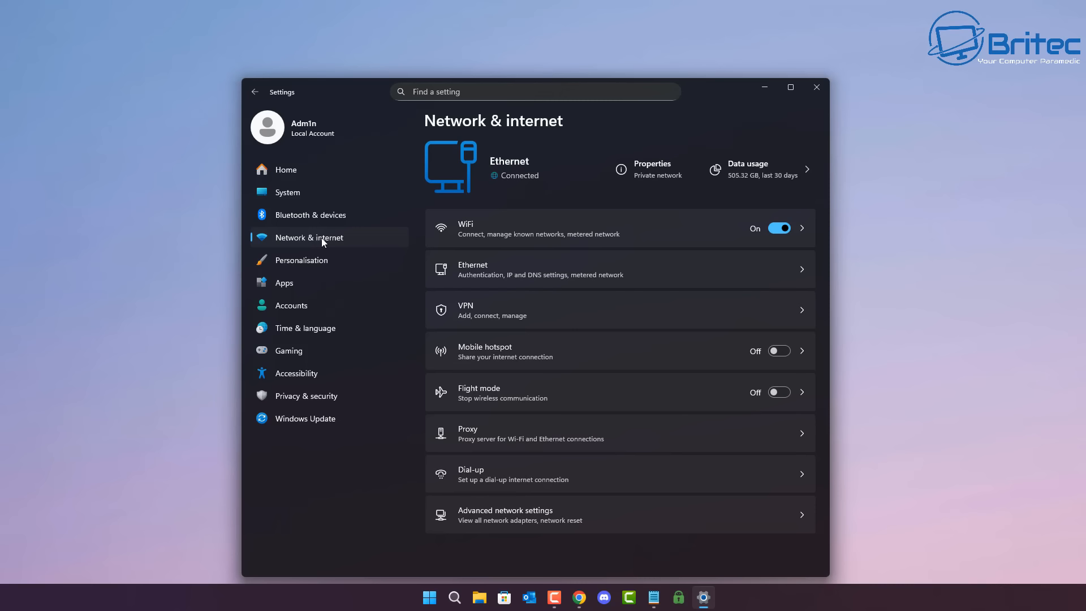
pyautogui.click(530, 265)
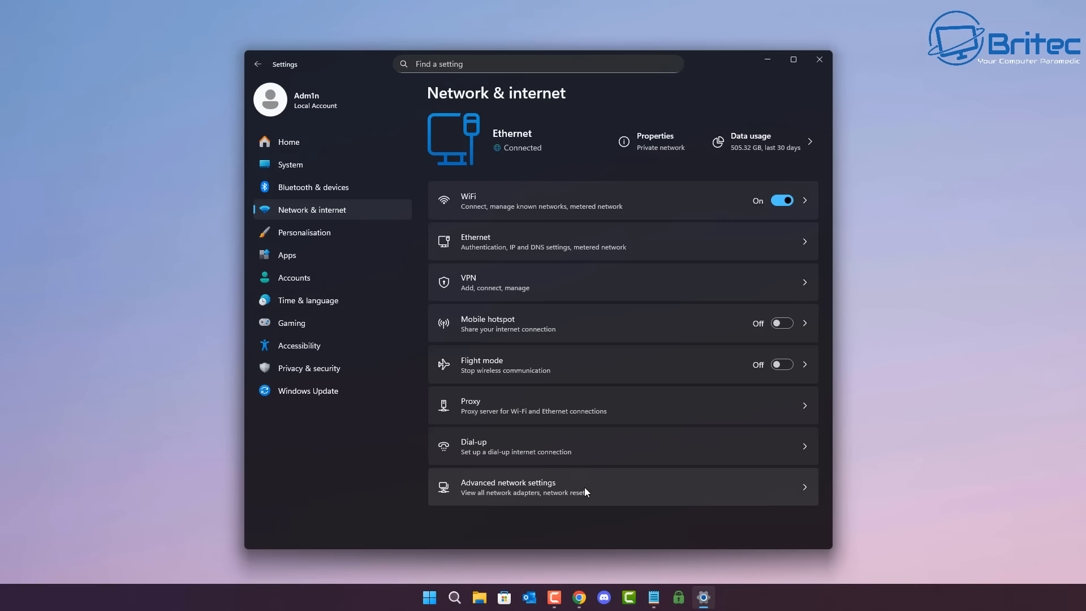
pyautogui.click(585, 489)
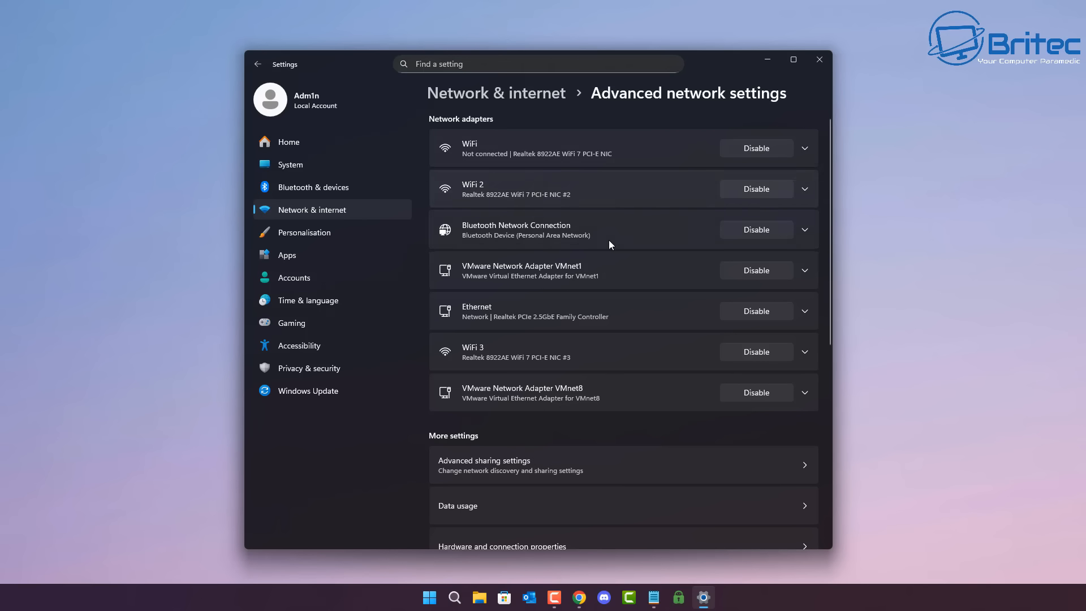
pyautogui.click(567, 472)
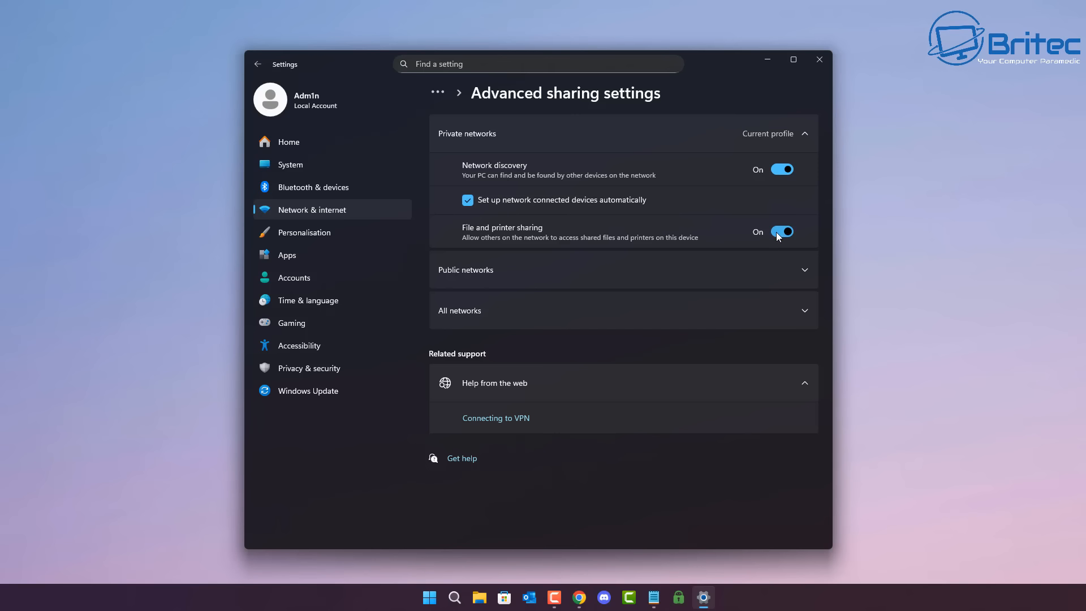
# Step: Review the sharing options for public networks, then those for all networks
pyautogui.click(796, 267)
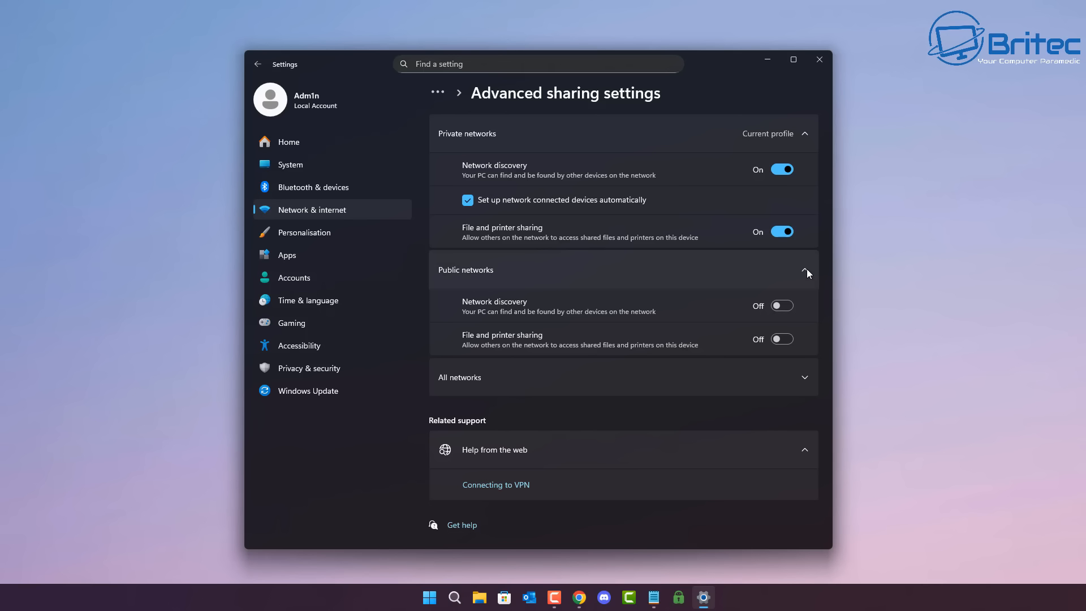
pyautogui.click(806, 270)
pyautogui.click(803, 310)
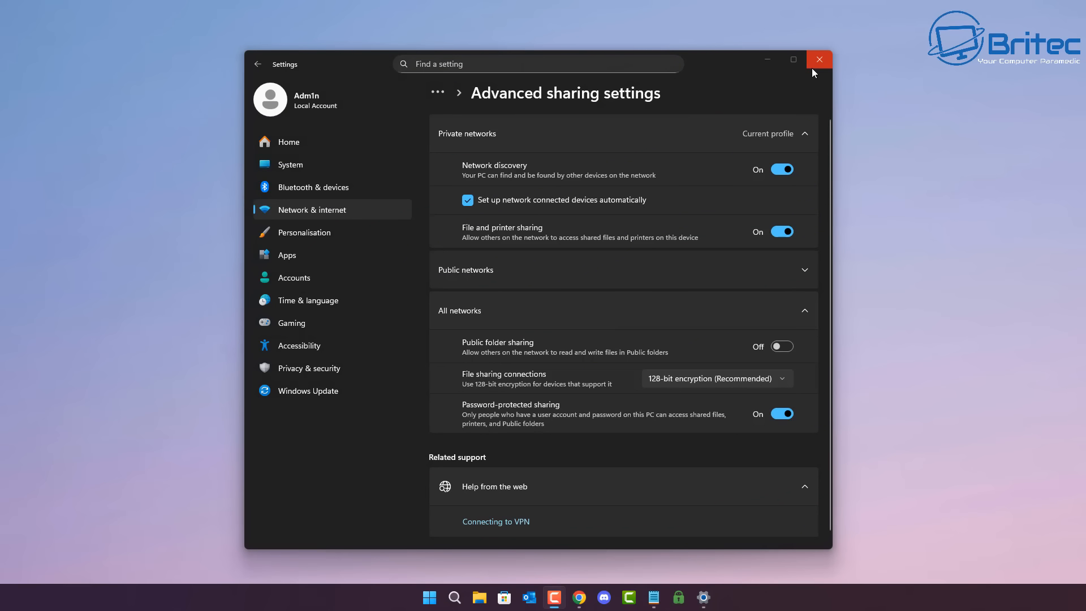
# Step: Find Turn Windows features on or off, inspect the SMB 1.0/CIFS File Sharing Support components, and close both windows without changes
pyautogui.click(507, 60)
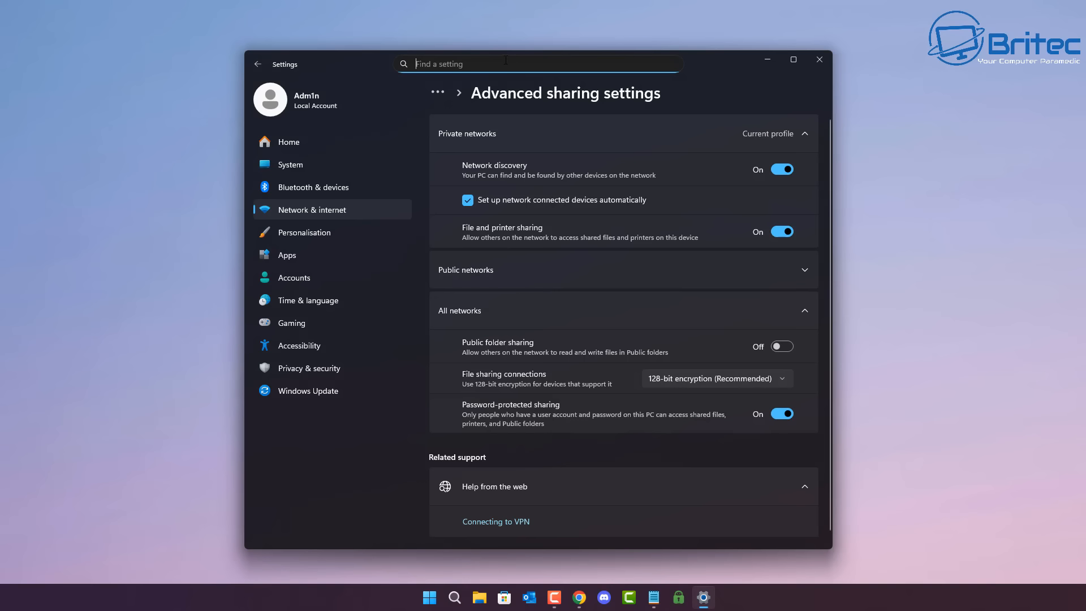
pyautogui.write('turn ')
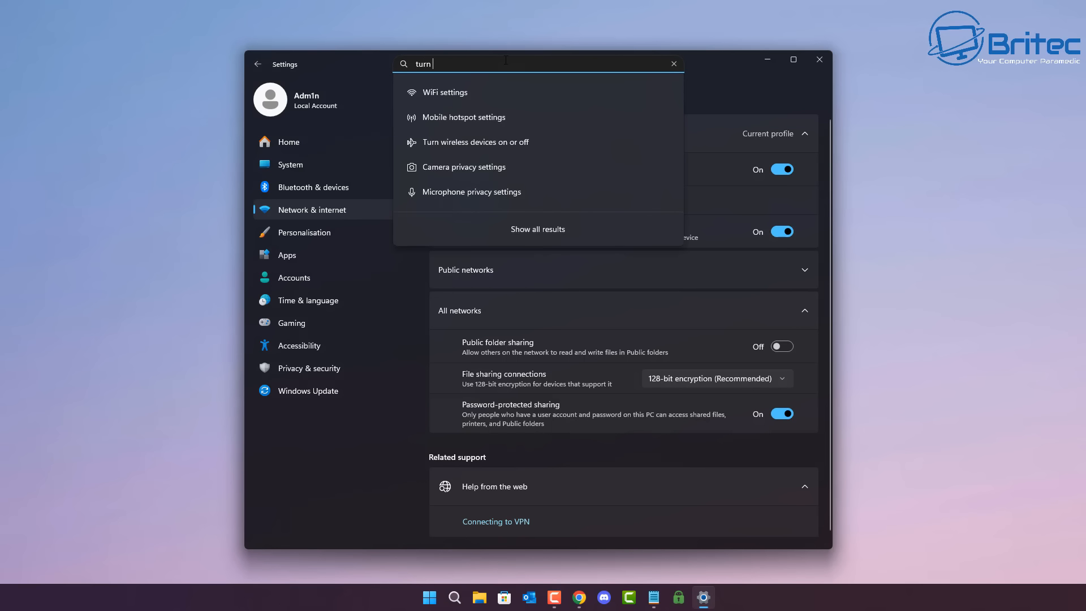
pyautogui.write('windows')
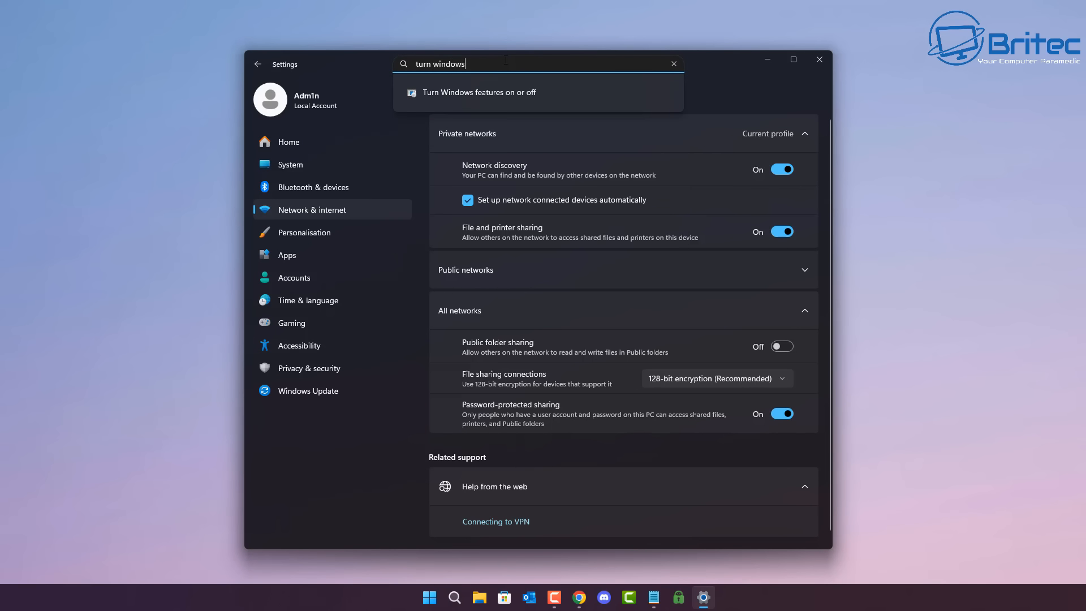
pyautogui.click(505, 98)
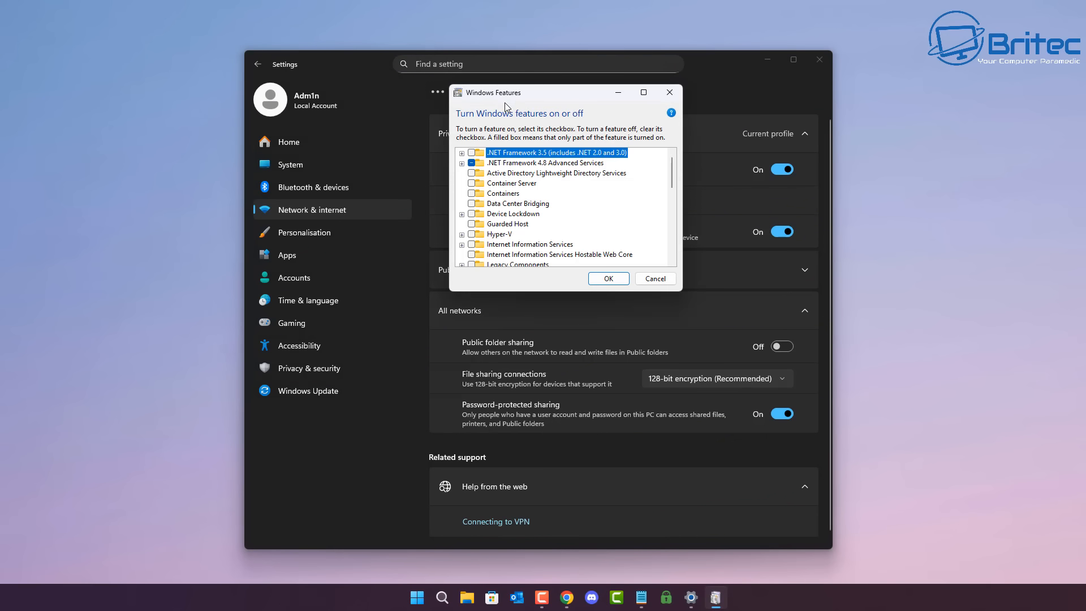
pyautogui.moveTo(673, 172); pyautogui.dragTo(674, 231)
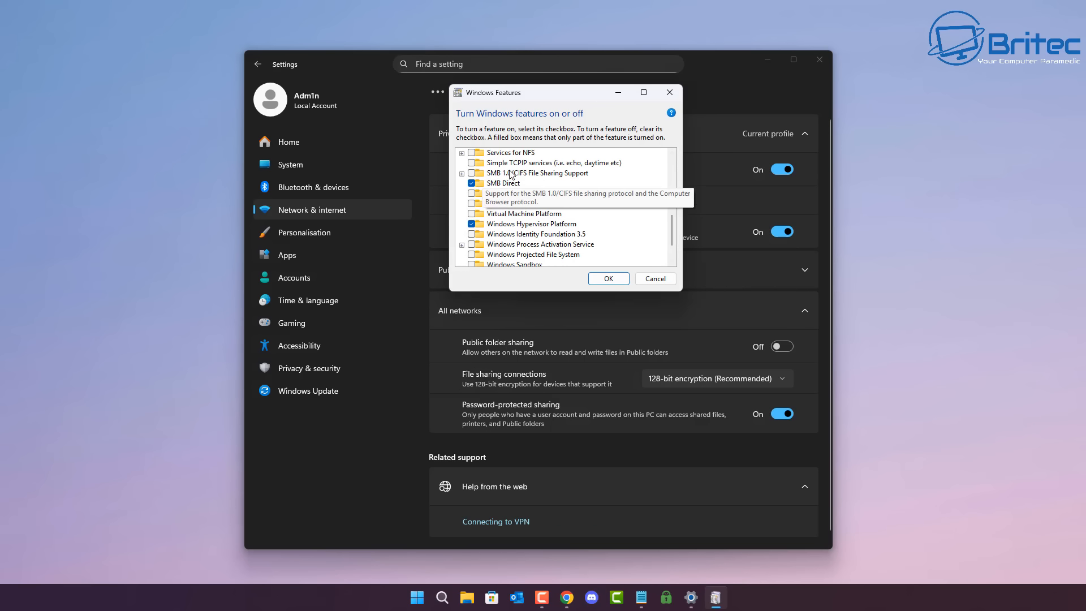
pyautogui.click(463, 175)
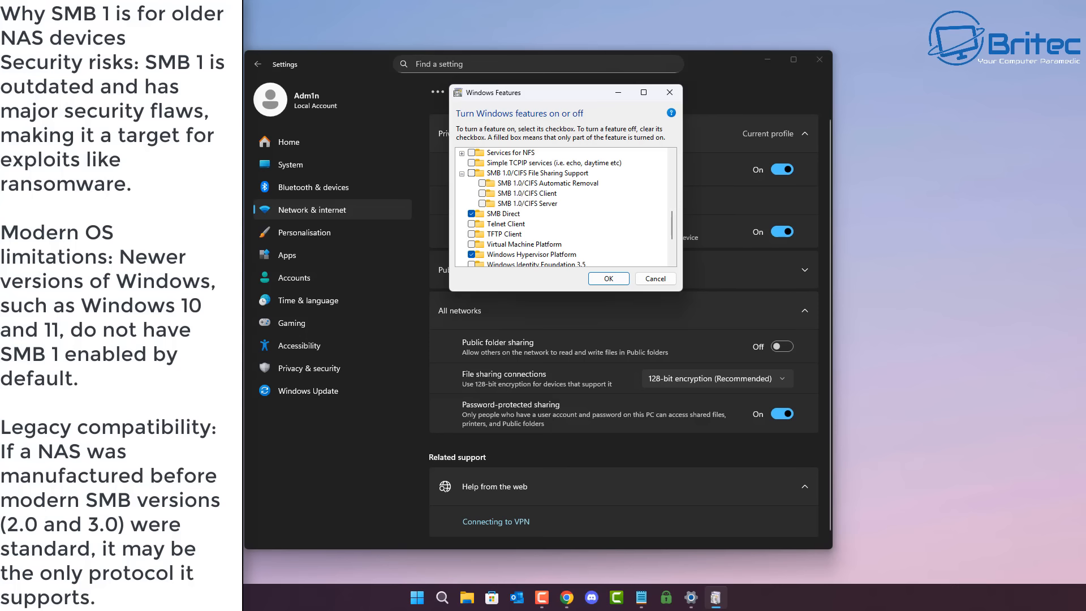
pyautogui.click(670, 92)
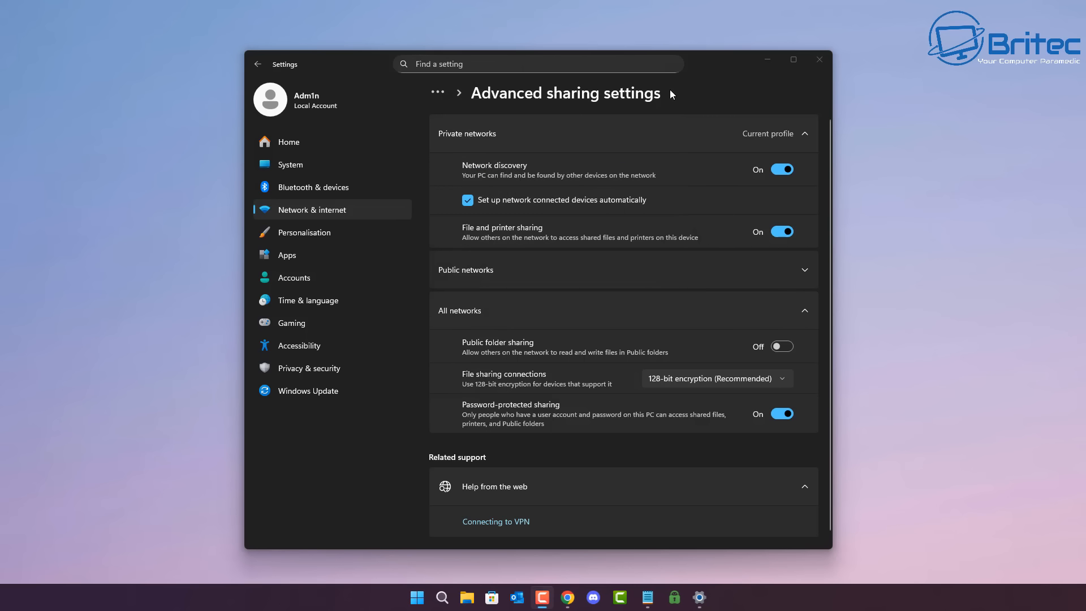
pyautogui.click(814, 62)
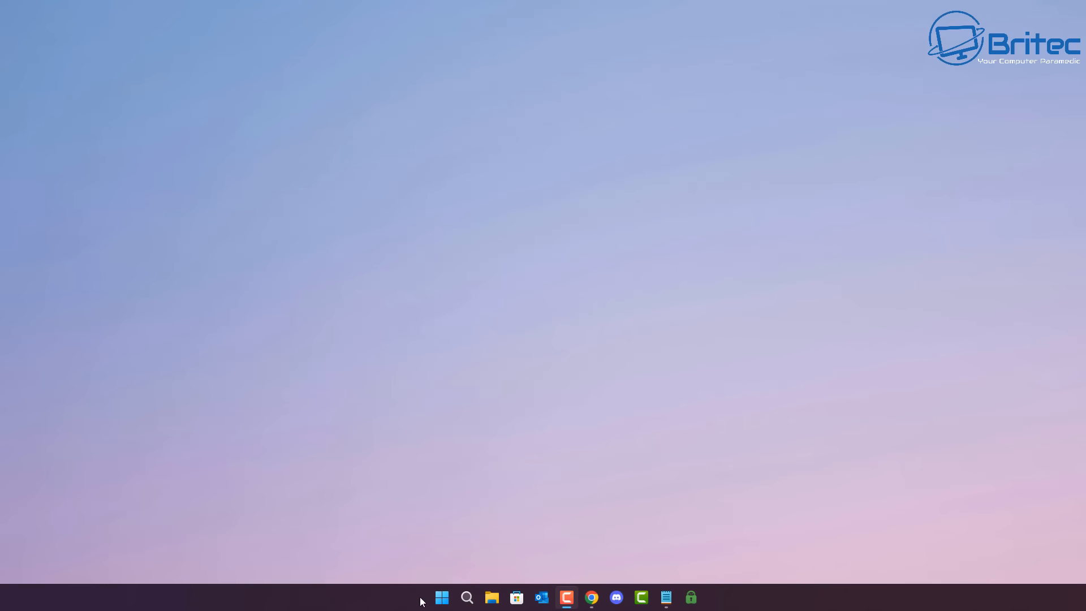
# Step: Run Command Prompt as administrator and ping the NAS at 192.168.1.157
pyautogui.click(473, 590)
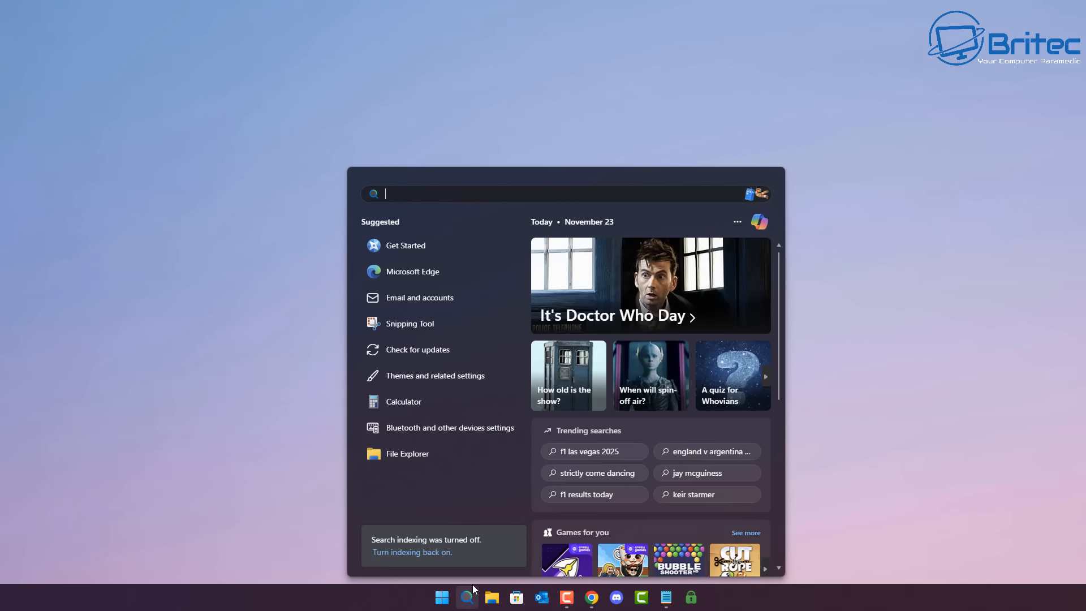
pyautogui.write('cmd')
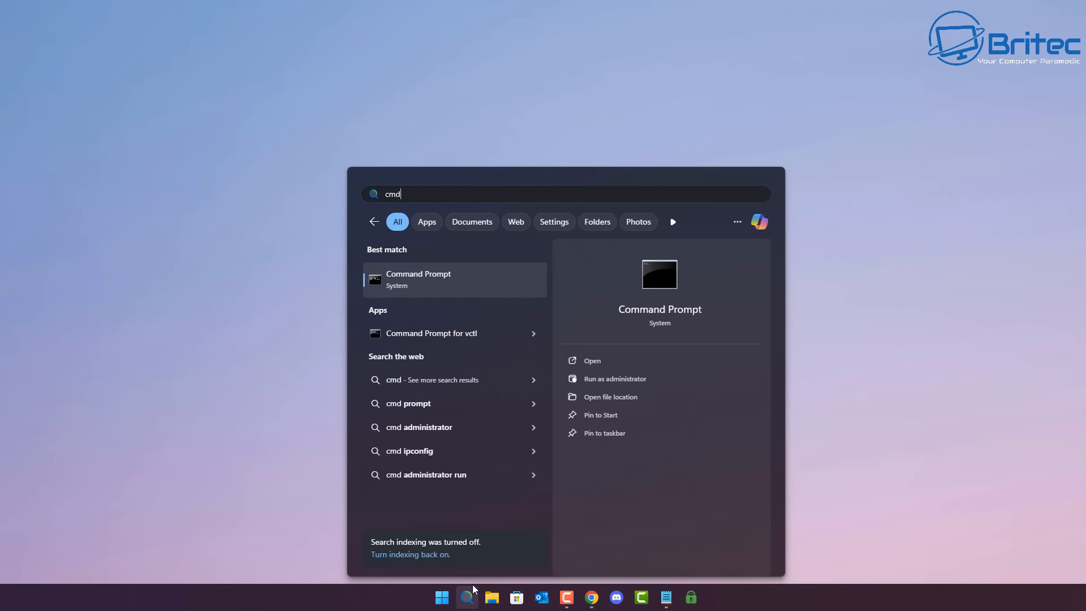
pyautogui.click(622, 378)
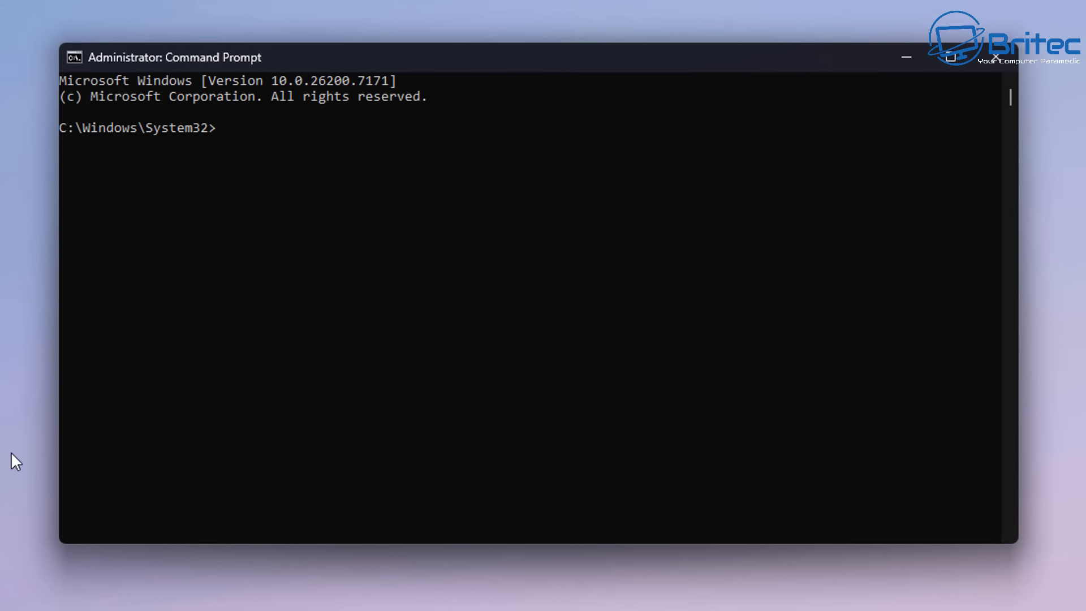
pyautogui.write('ping 192.168.1.157')
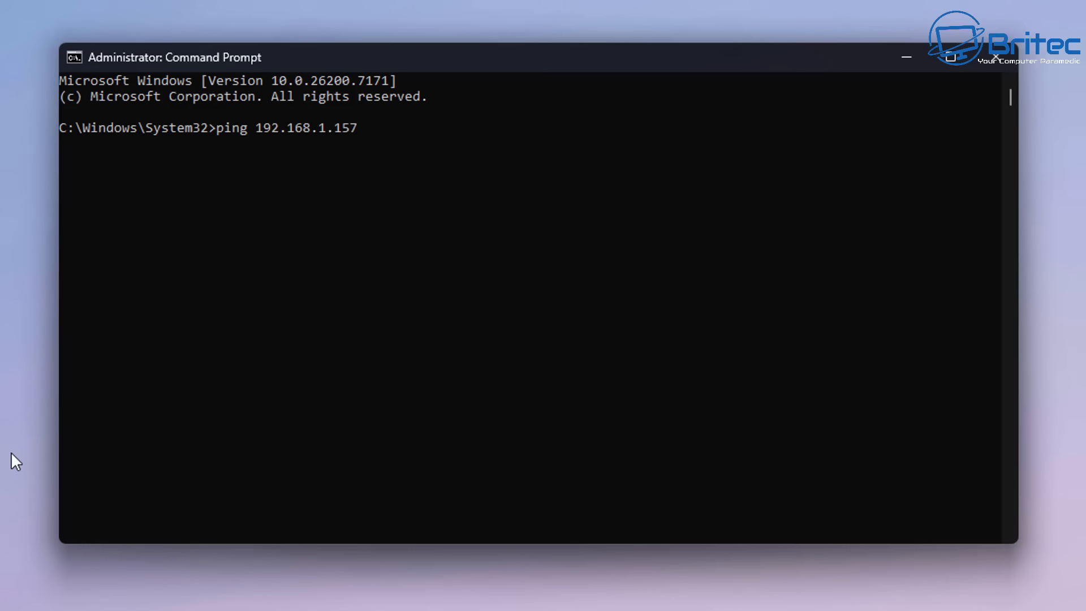
pyautogui.press('Return')
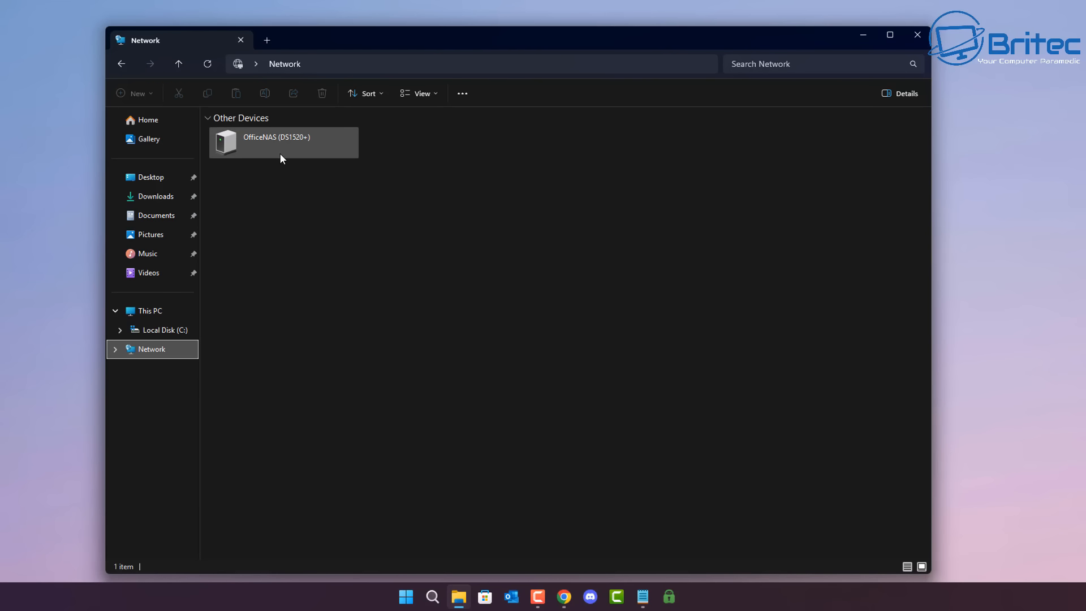
# Step: Start mapping a network drive from This PC, keeping Z: as the drive letter
pyautogui.click(120, 63)
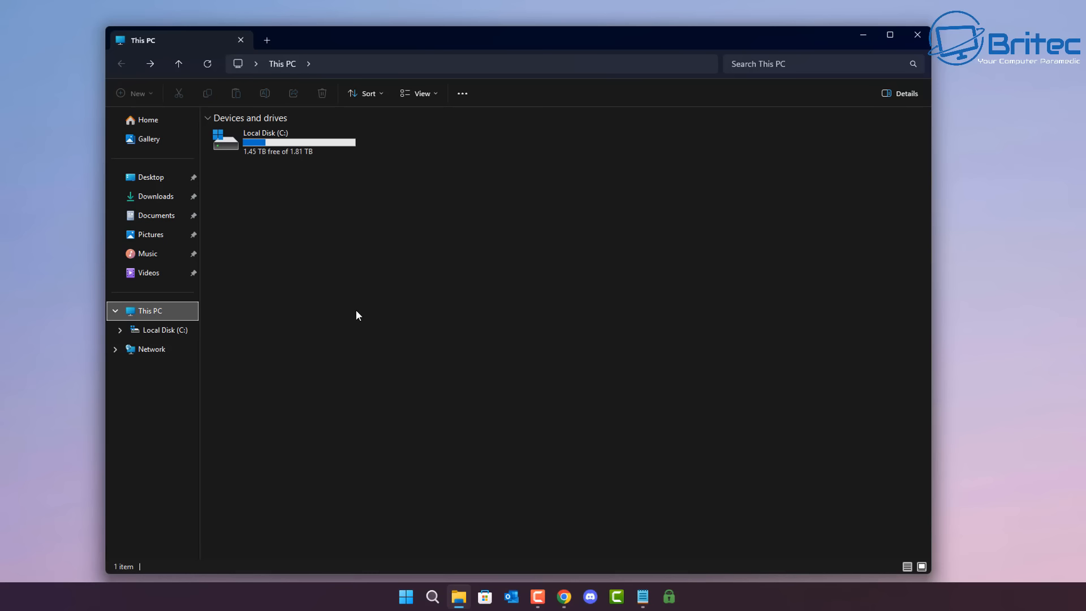
pyautogui.click(462, 93)
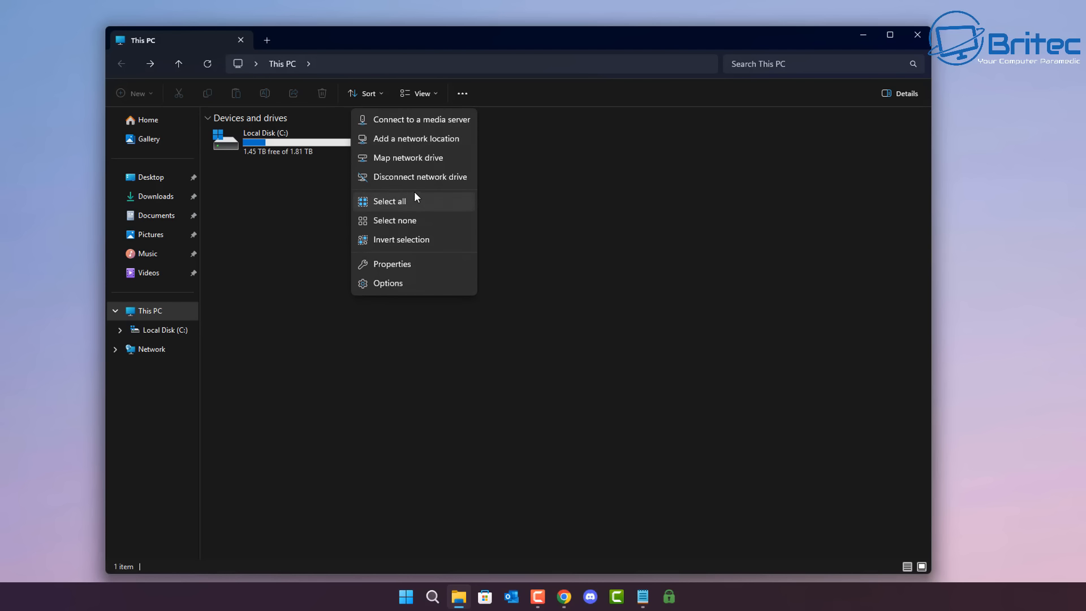
pyautogui.click(404, 158)
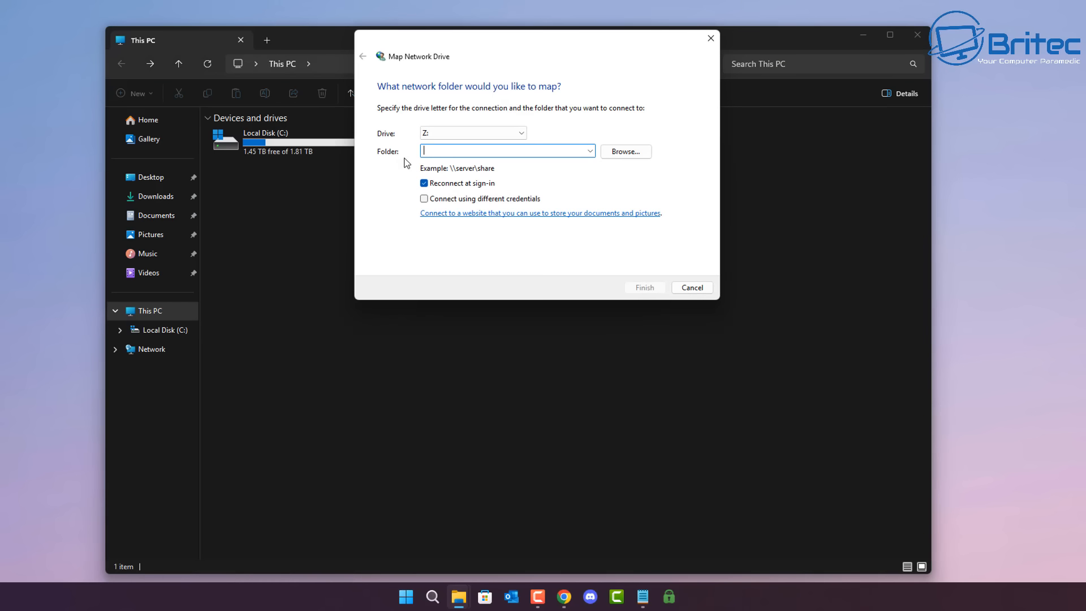
pyautogui.moveTo(482, 50); pyautogui.dragTo(461, 137)
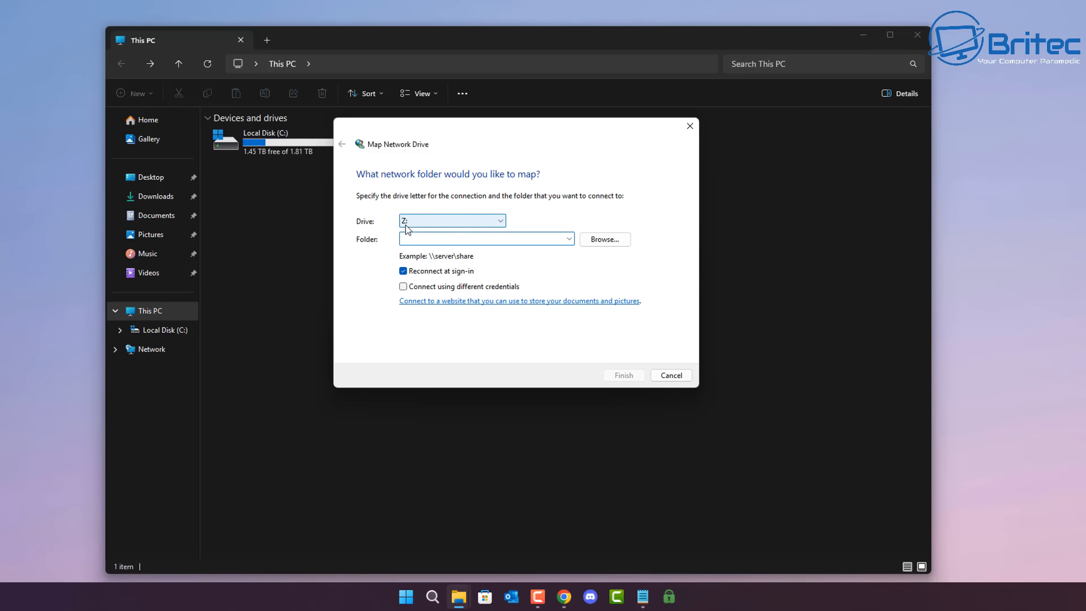
pyautogui.click(501, 222)
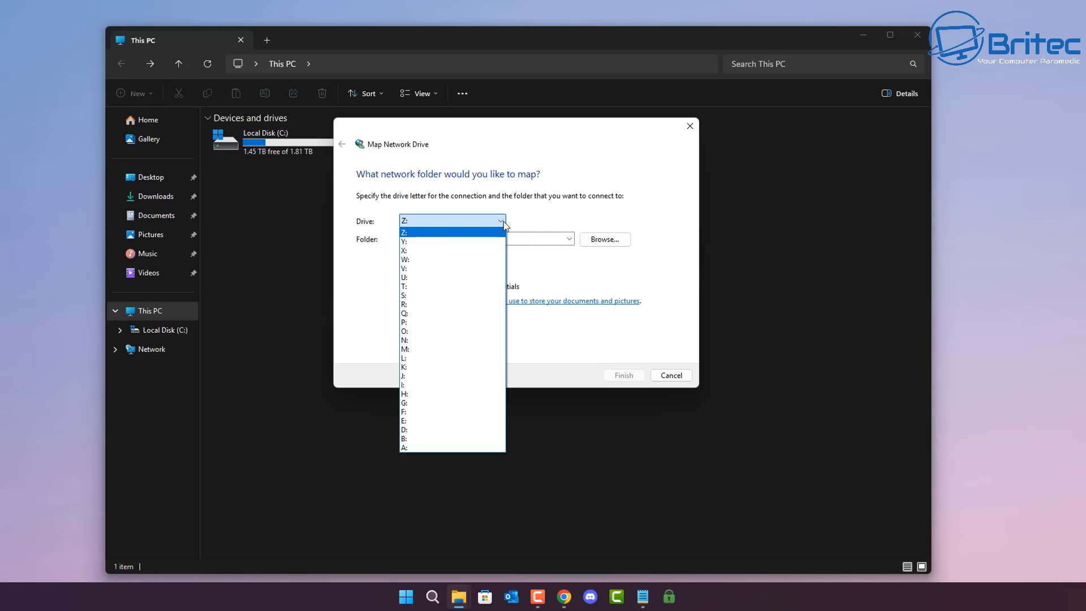
pyautogui.click(503, 222)
pyautogui.click(407, 241)
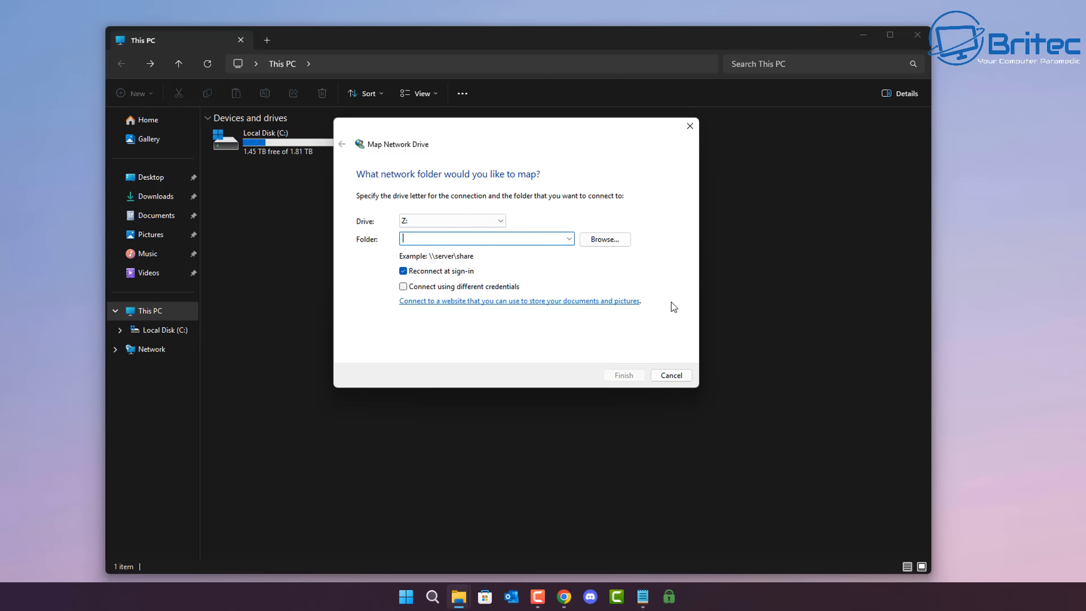
# Step: Set the network folder to \\192.168.1.157\Plex2\Musicx\Albums and submit the drive mapping
pyautogui.click(606, 243)
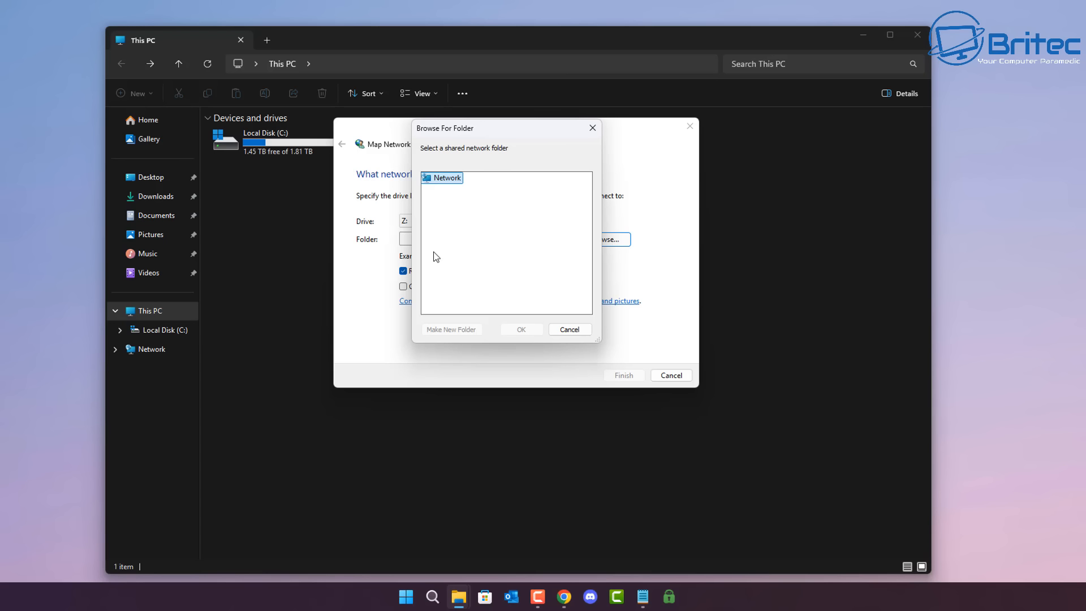
pyautogui.click(583, 332)
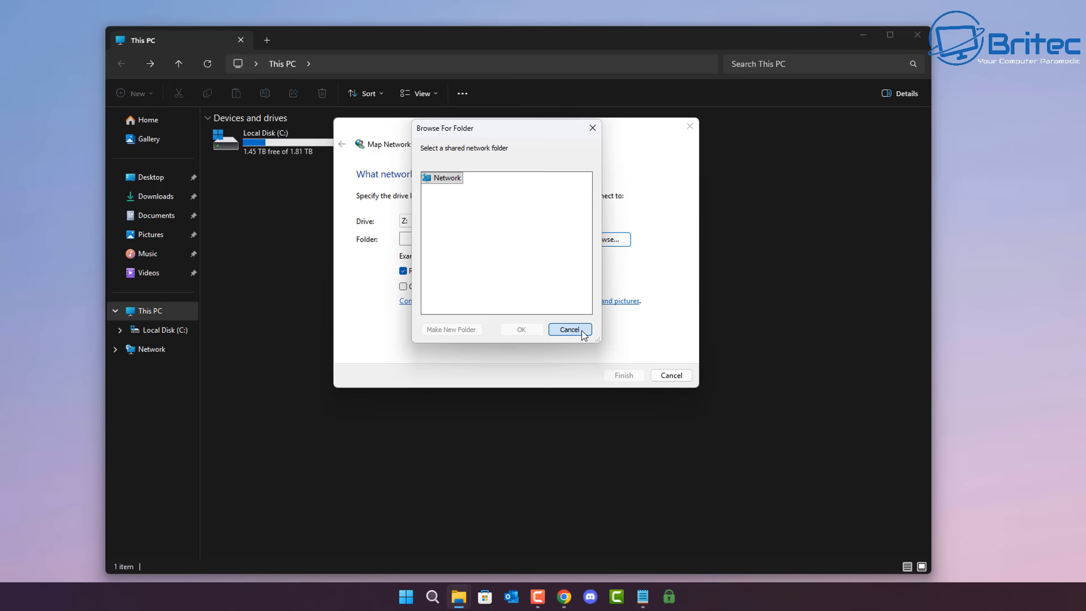
pyautogui.write('\\\\')
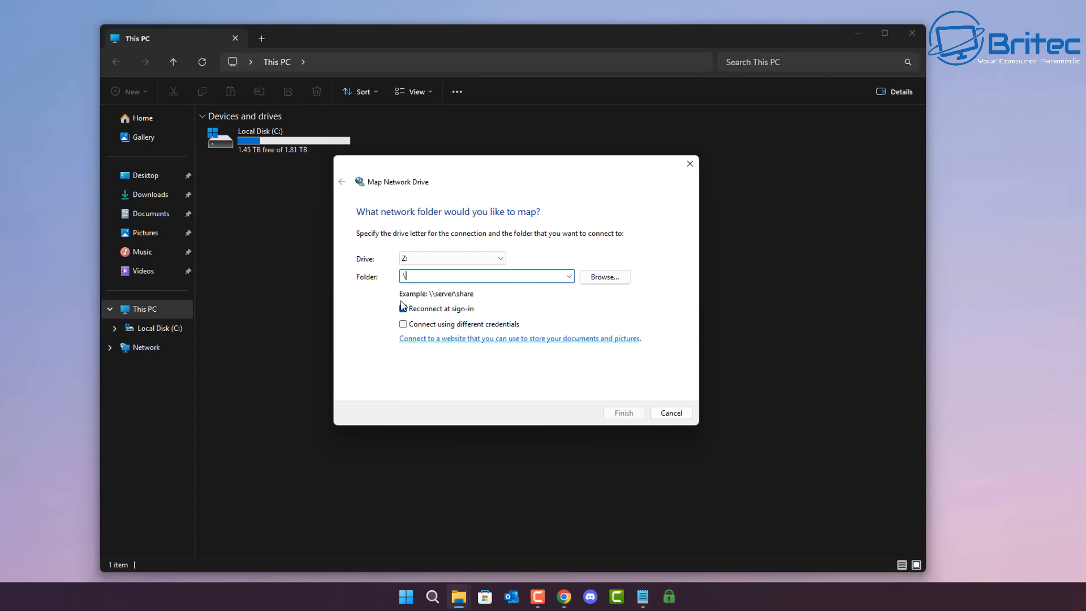
pyautogui.write('192.168.1.157\\Plex2')
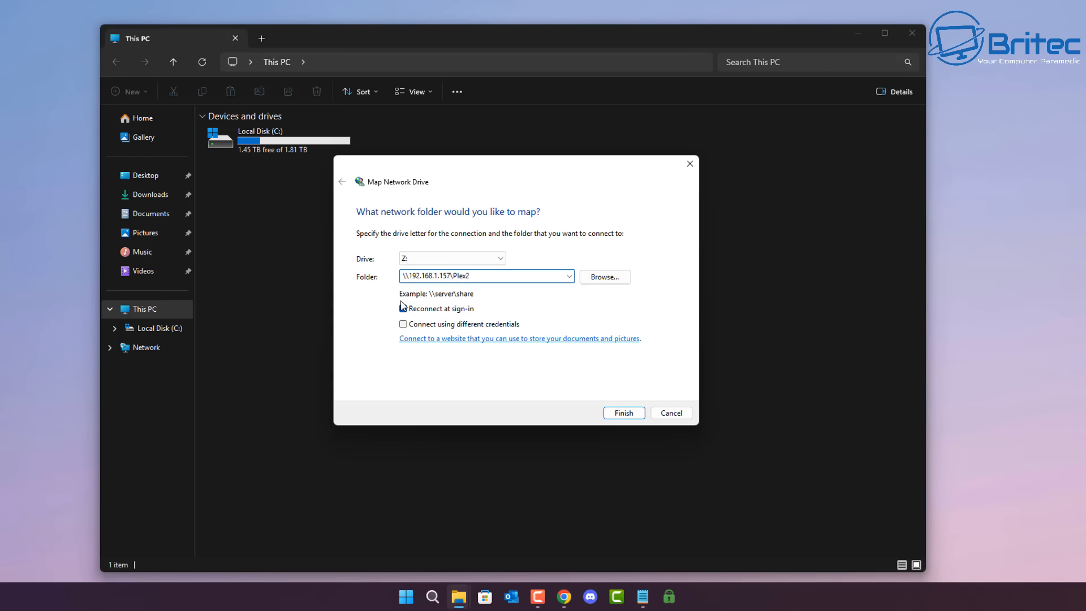
pyautogui.write('\\')
pyautogui.write('Musicx\\Albums')
pyautogui.click(625, 417)
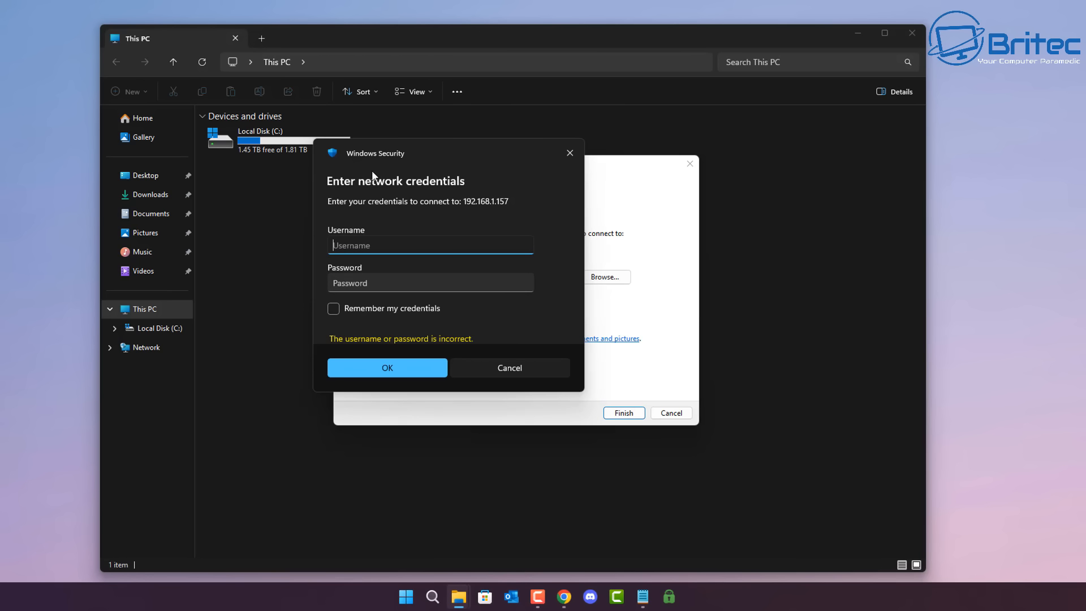
# Step: Enter the username Britec and the account password in the network credentials dialog and submit them to connect to 192.168.1.157
pyautogui.moveTo(408, 152); pyautogui.dragTo(435, 171)
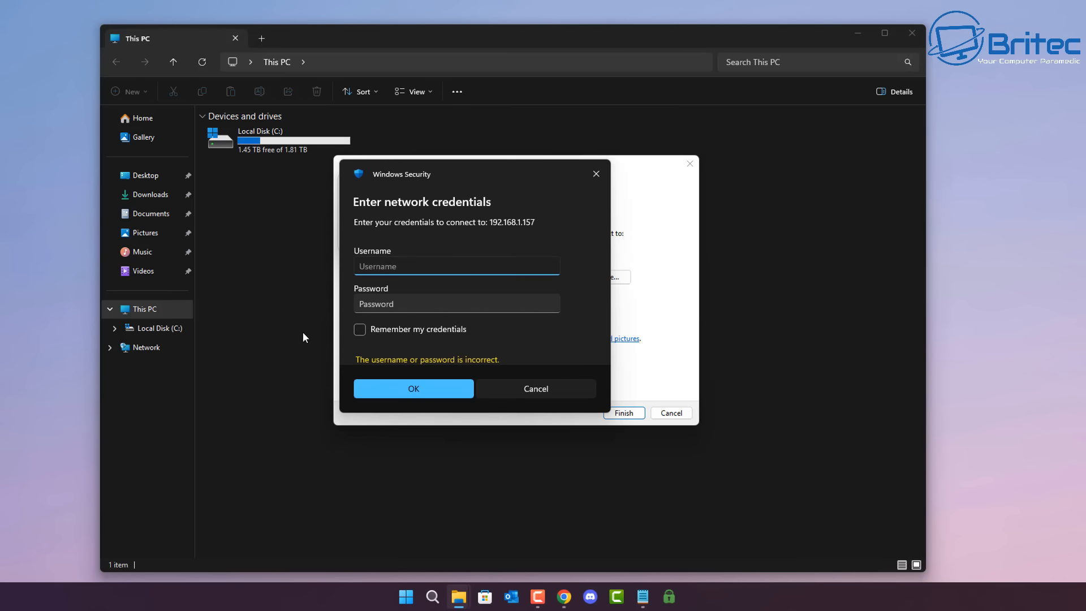
pyautogui.write('Britec')
pyautogui.click(392, 295)
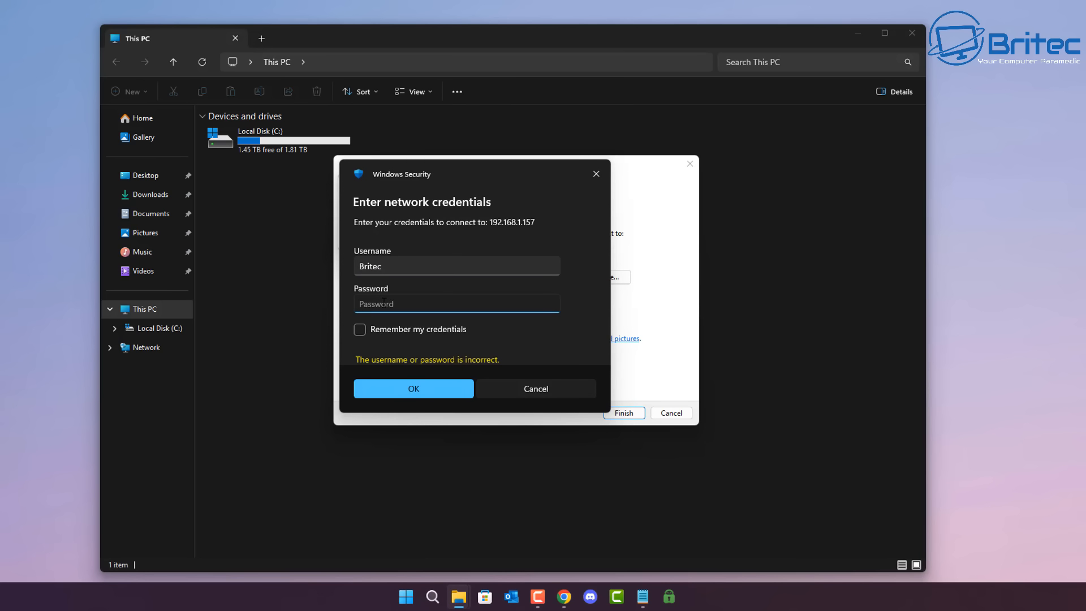
pyautogui.write('•••••••••••••••')
pyautogui.press('Return')
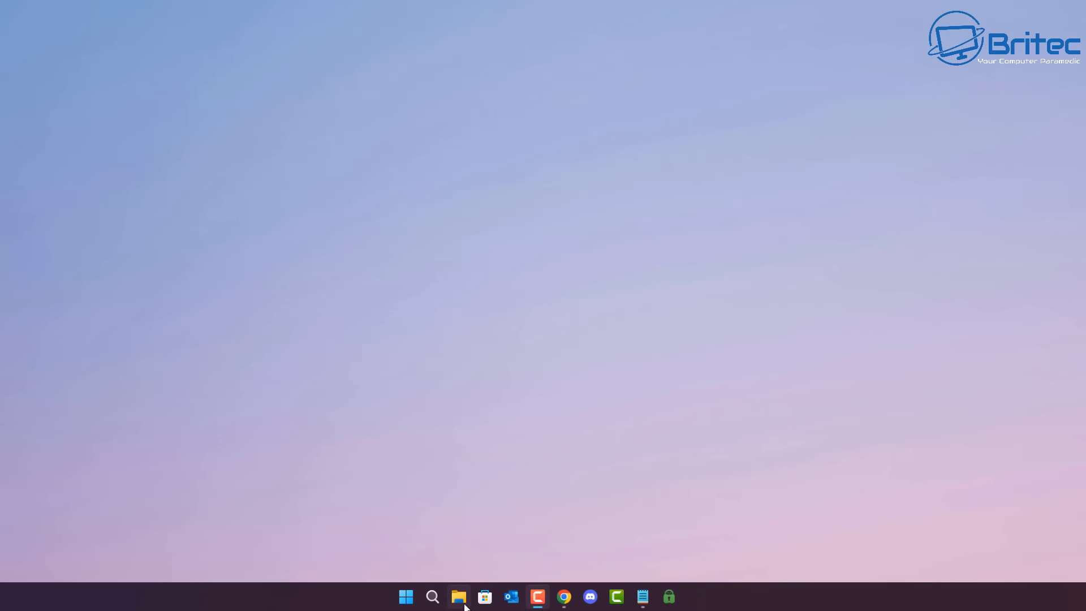
# Step: Check This PC in File Explorer for the mapped drive, inspect the OfficeNAS device's properties under Network, and close them
pyautogui.click(465, 606)
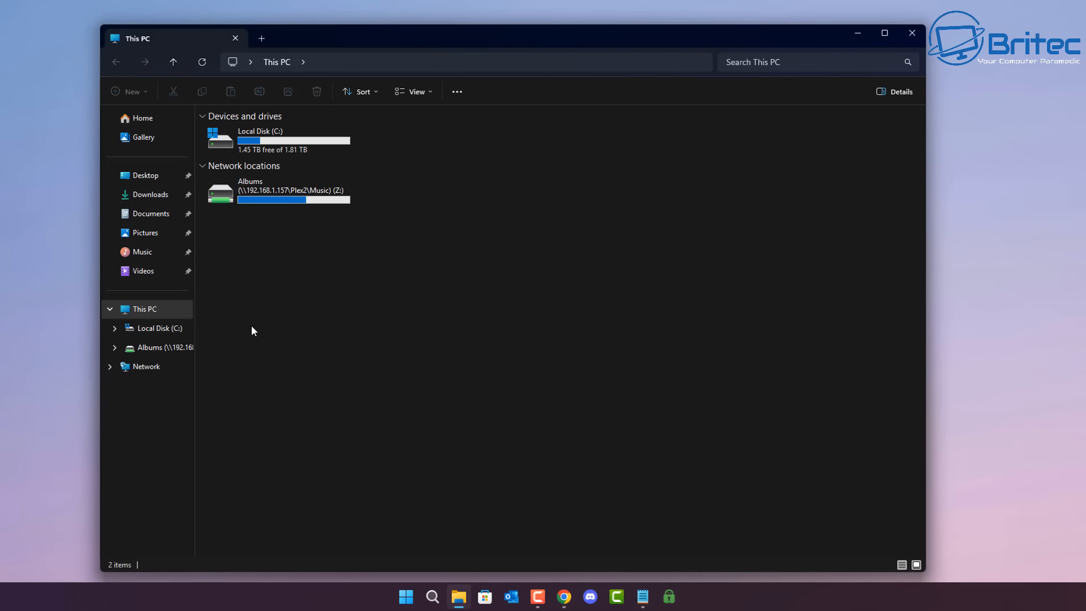
pyautogui.click(153, 372)
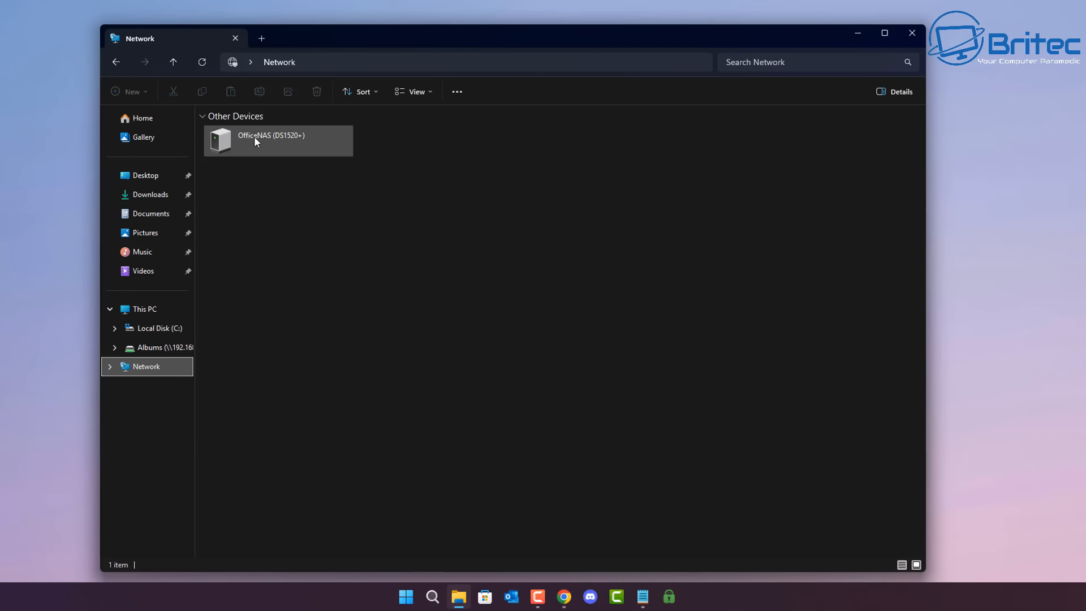
pyautogui.rightClick(255, 138)
pyautogui.click(290, 185)
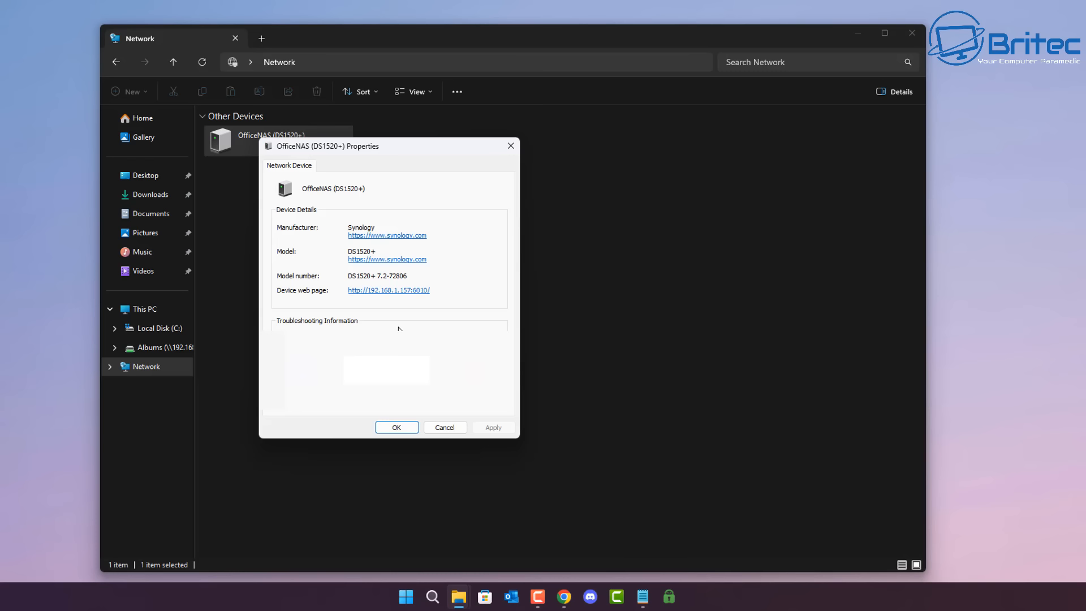
pyautogui.click(511, 146)
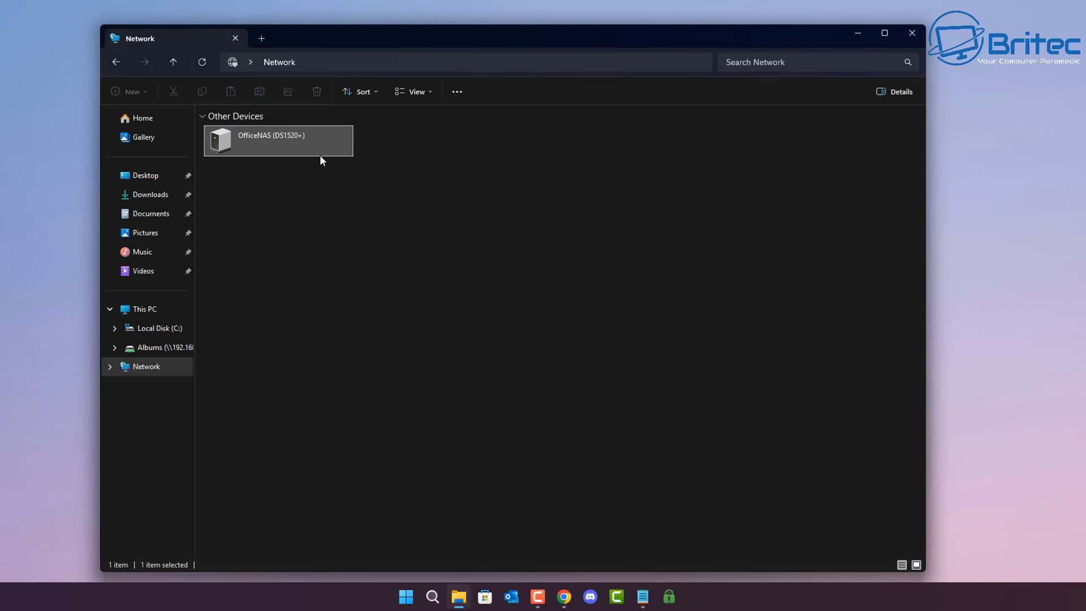
# Step: Open the OfficeNAS web page from the network devices and proceed past the browser's certificate warning to 192.168.1.157
pyautogui.doubleClick(269, 143)
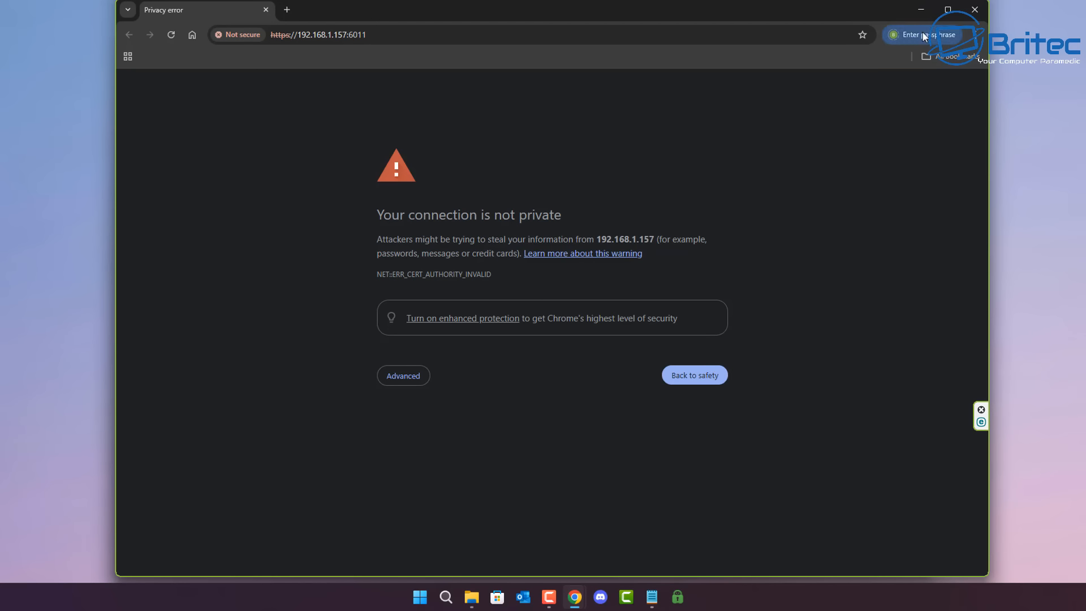
pyautogui.click(398, 380)
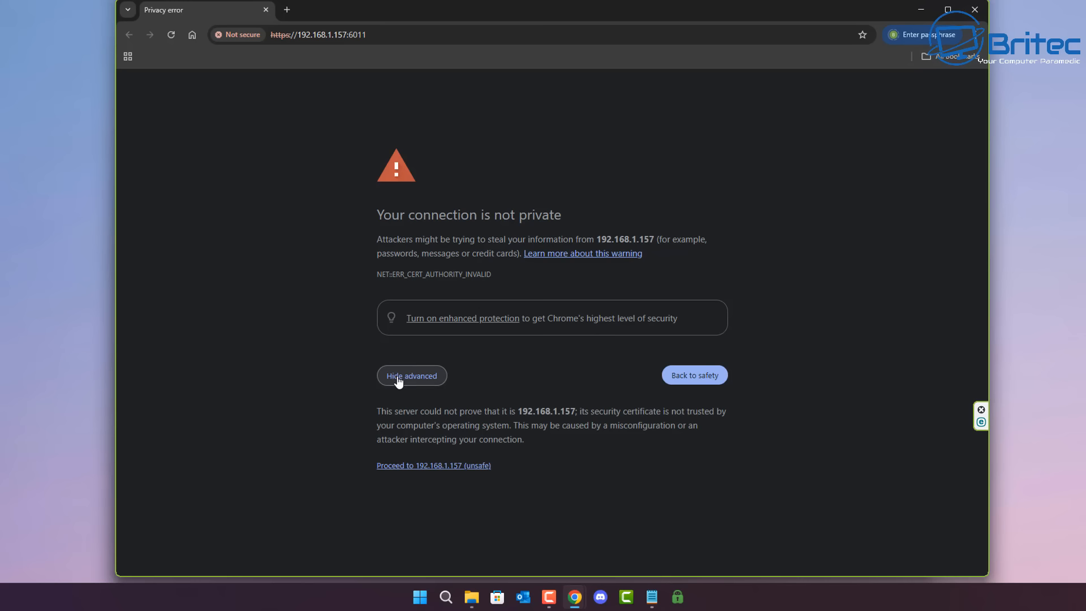
pyautogui.click(439, 466)
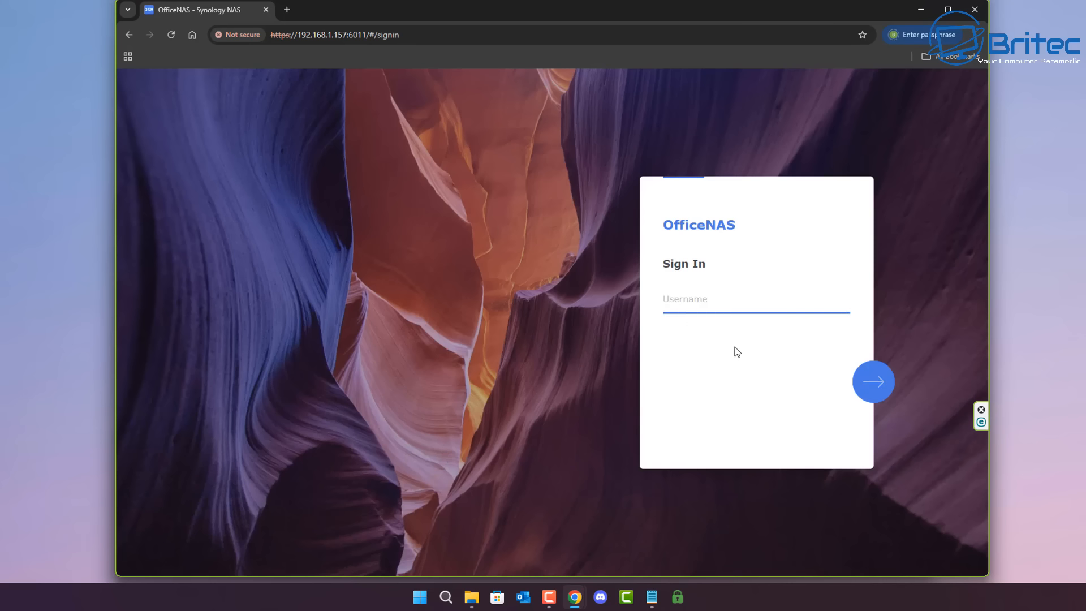
# Step: Sign in to OfficeNAS with the username Britec and the account password
pyautogui.write('Brite')
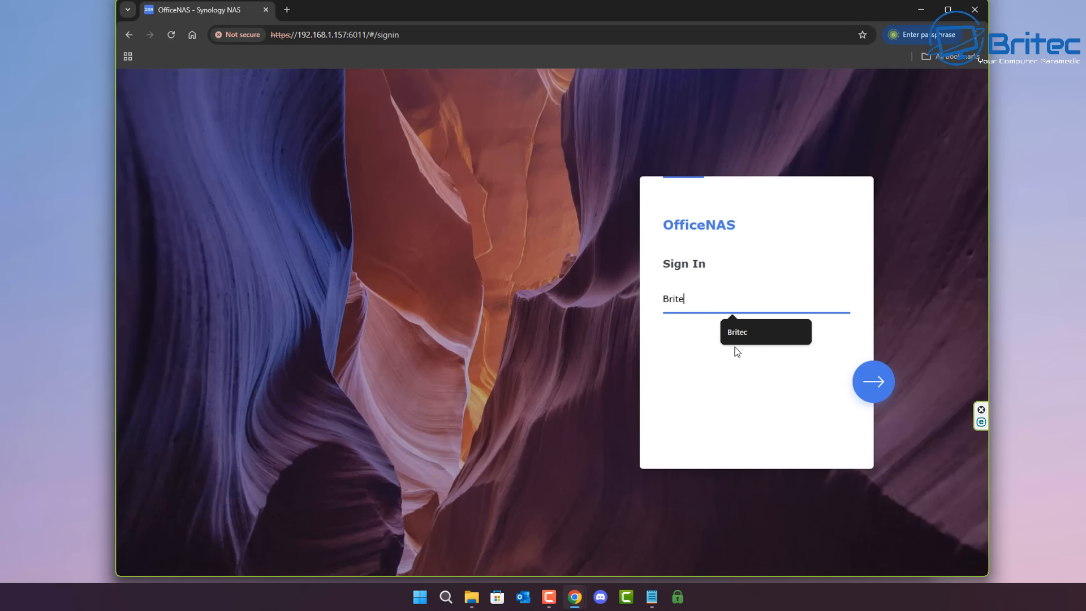
pyautogui.write('c')
pyautogui.click(869, 381)
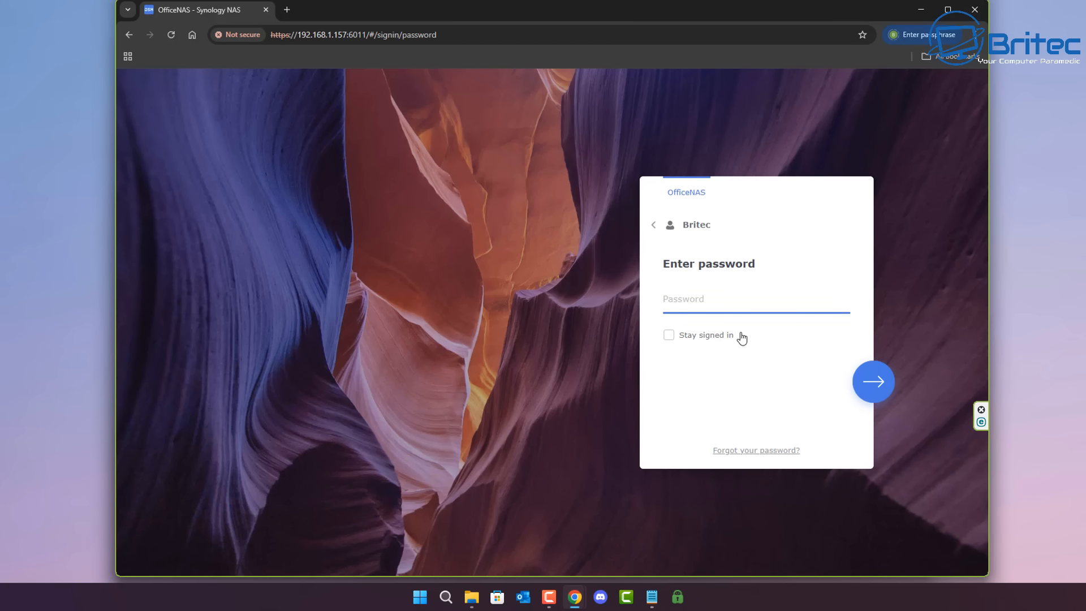
pyautogui.write('•••••••••••••••')
pyautogui.click(877, 387)
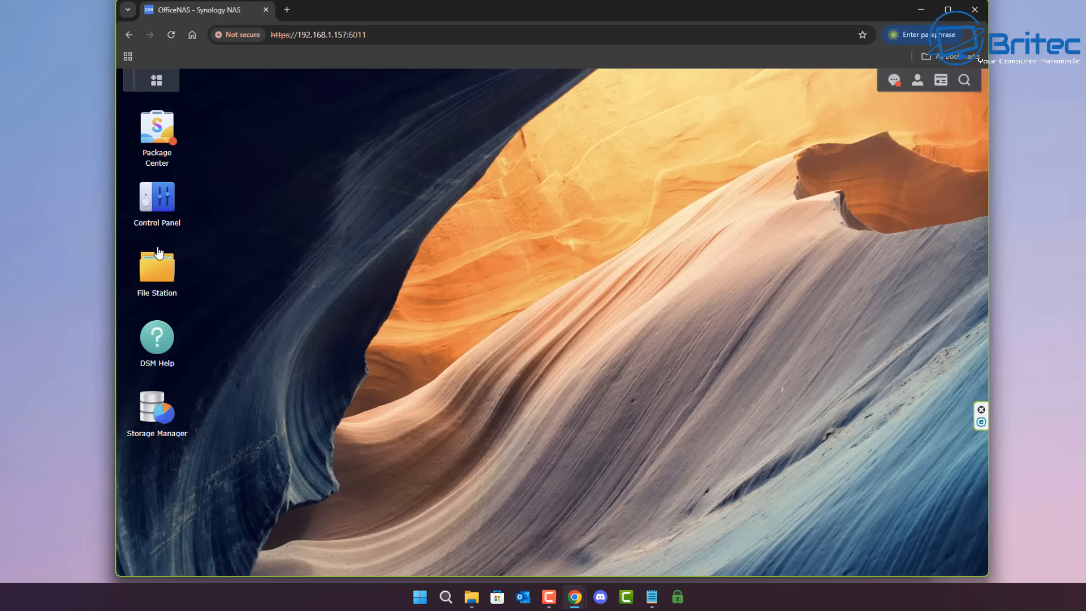
# Step: Review the NAS's SMB file service settings in Control Panel, including WS-Discovery, and open the advanced SMB settings
pyautogui.click(158, 206)
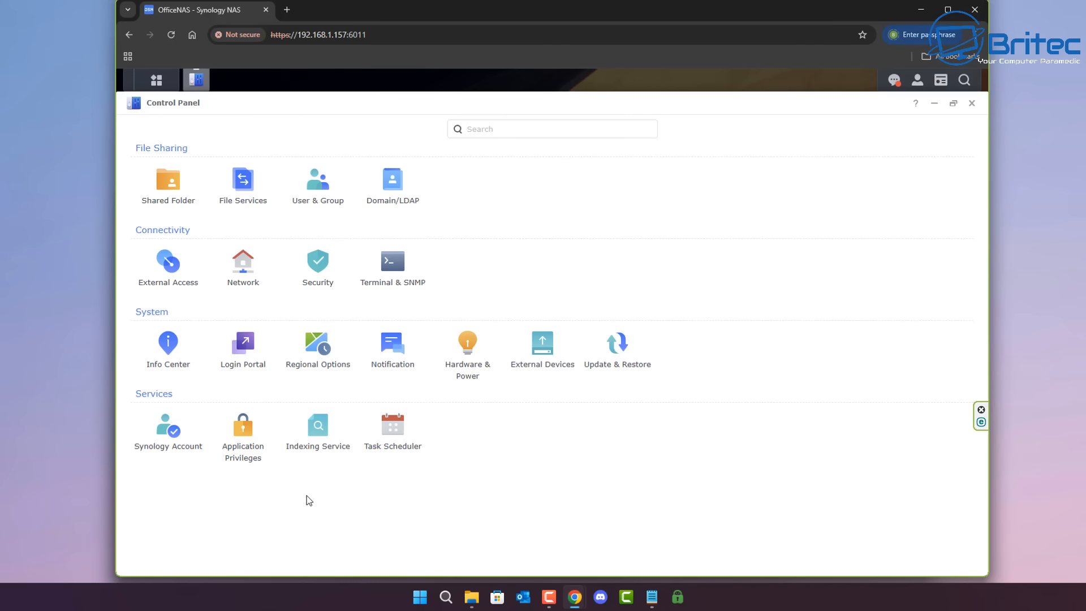
pyautogui.click(258, 199)
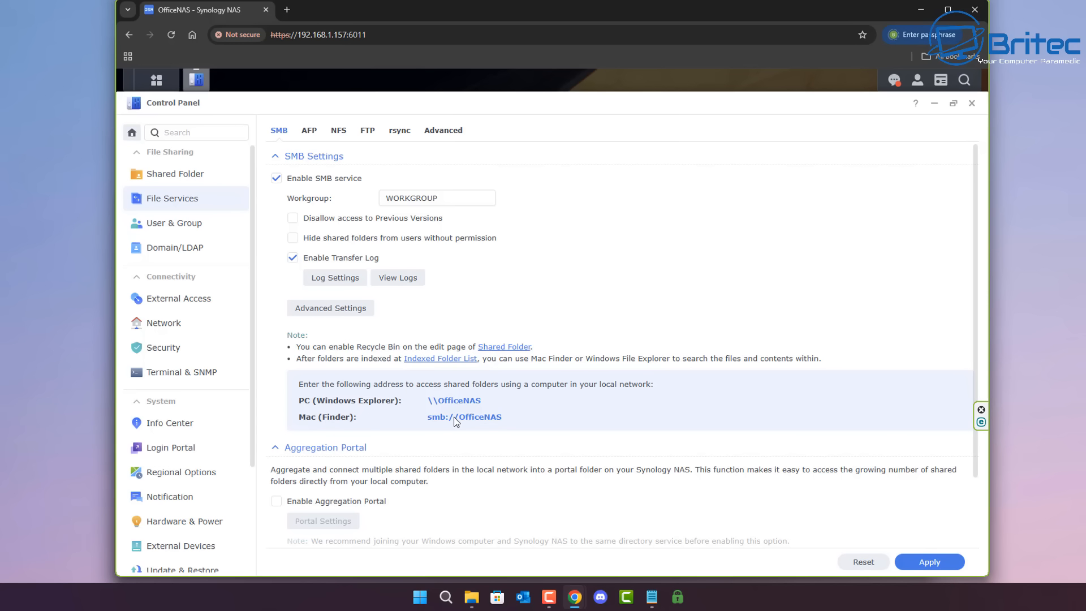
pyautogui.scroll(-3, 456, 421)
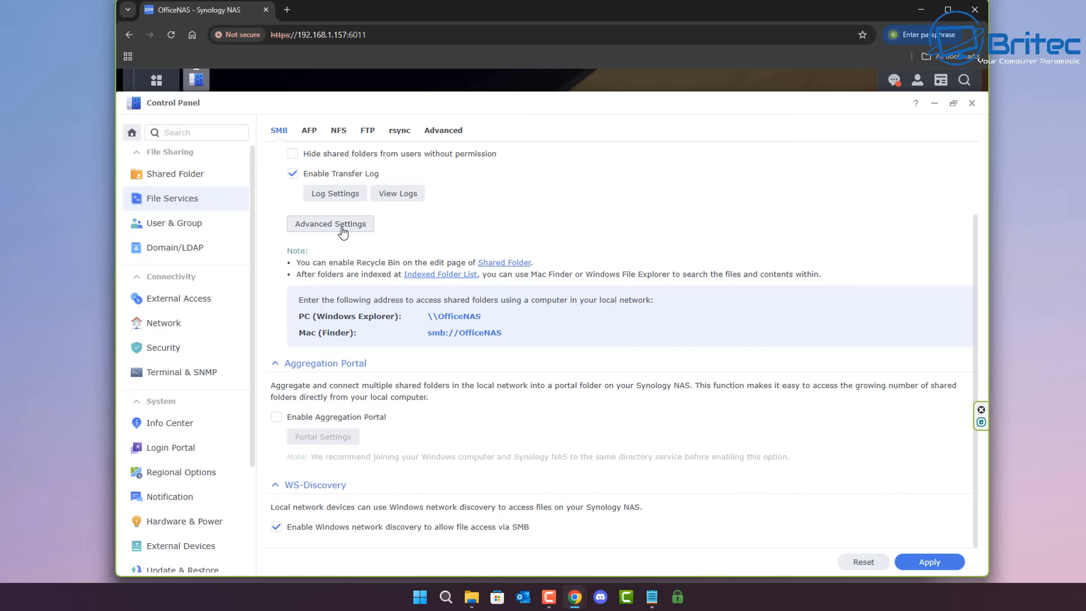
pyautogui.scroll(2, 343, 232)
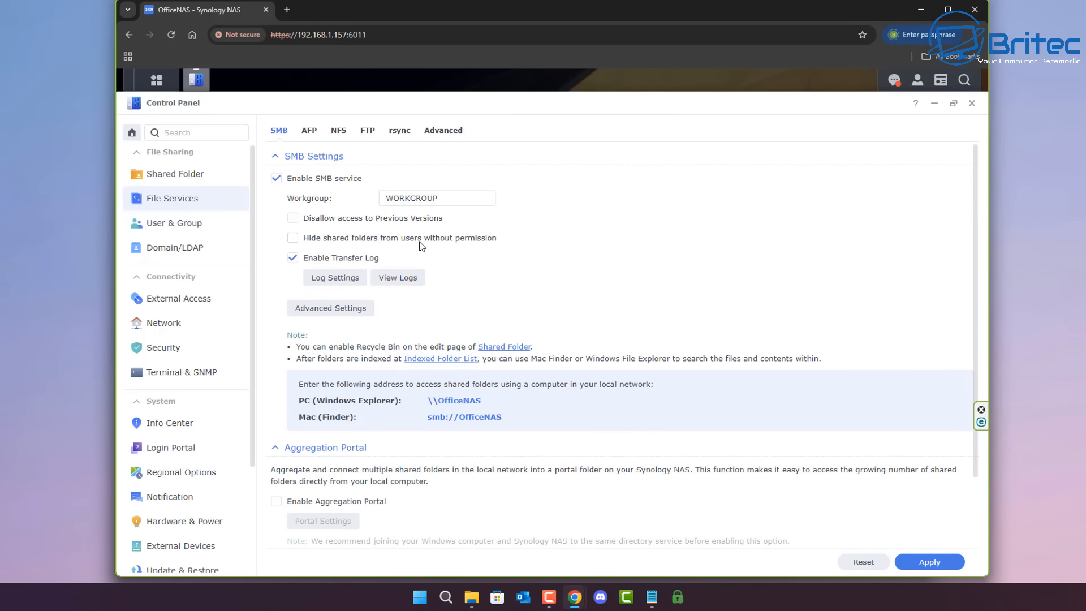
pyautogui.click(335, 309)
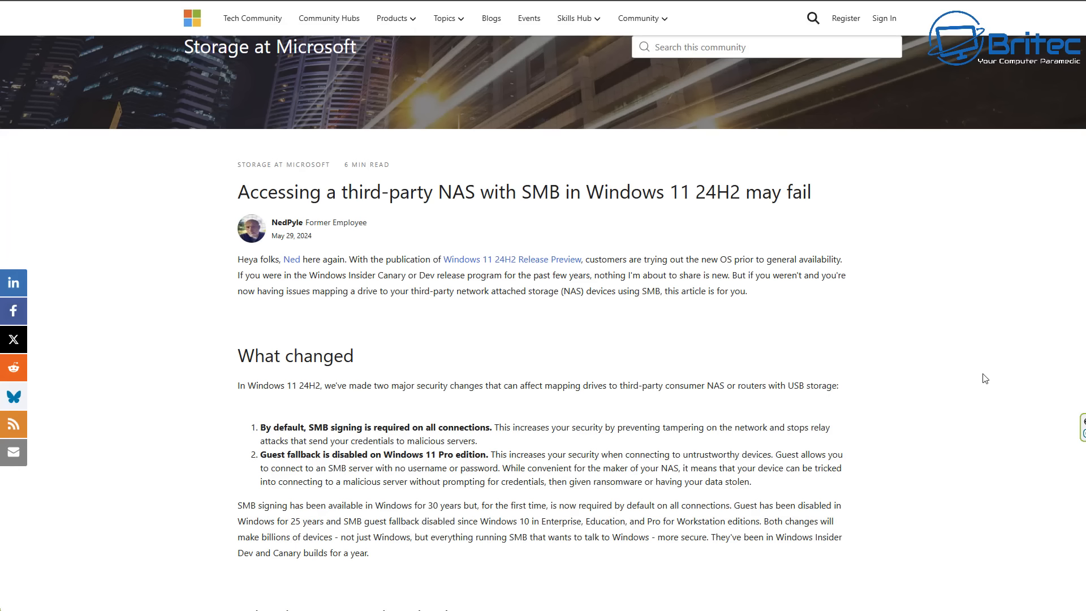
# Step: Read the Microsoft article about third-party NAS access with SMB failing in Windows 11 24H2
pyautogui.middleClick(982, 374)
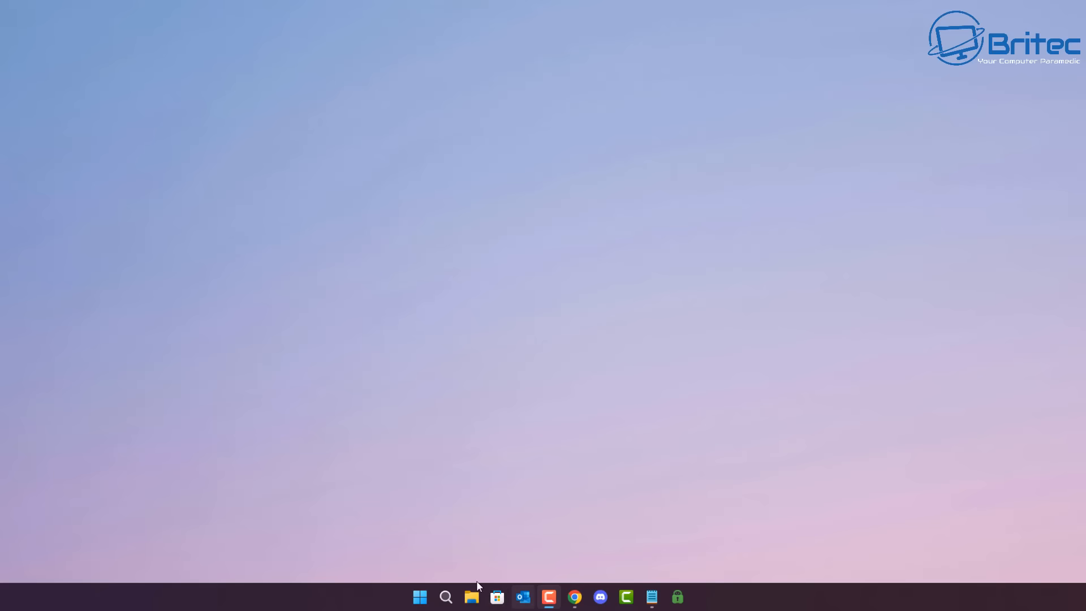
# Step: Find and launch gpedit.msc, then enlarge the Local Group Policy Editor window and widen its tree pane
pyautogui.click(418, 598)
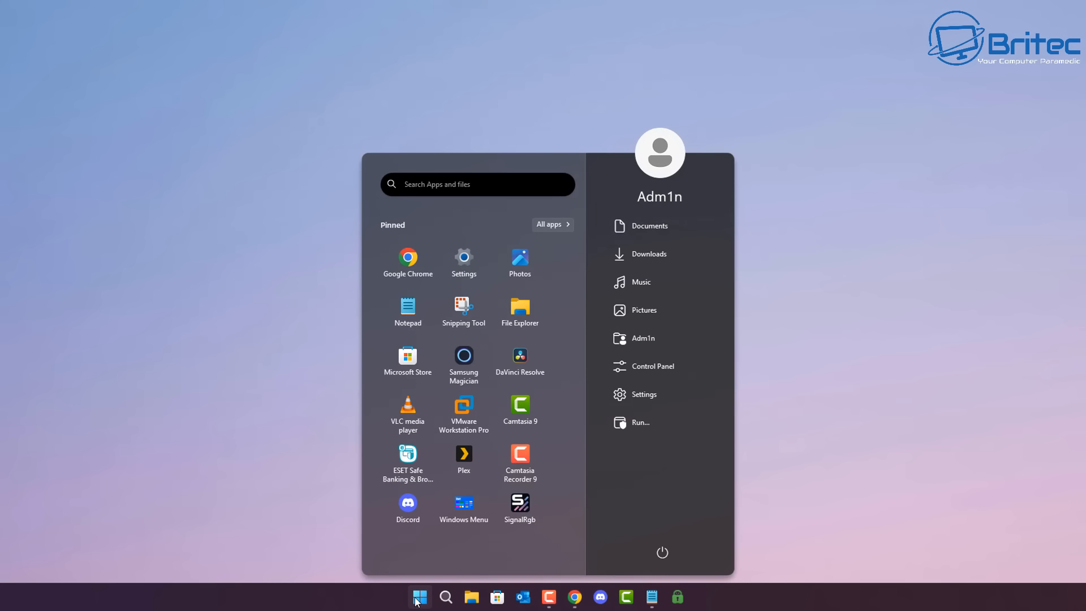
pyautogui.write('gp')
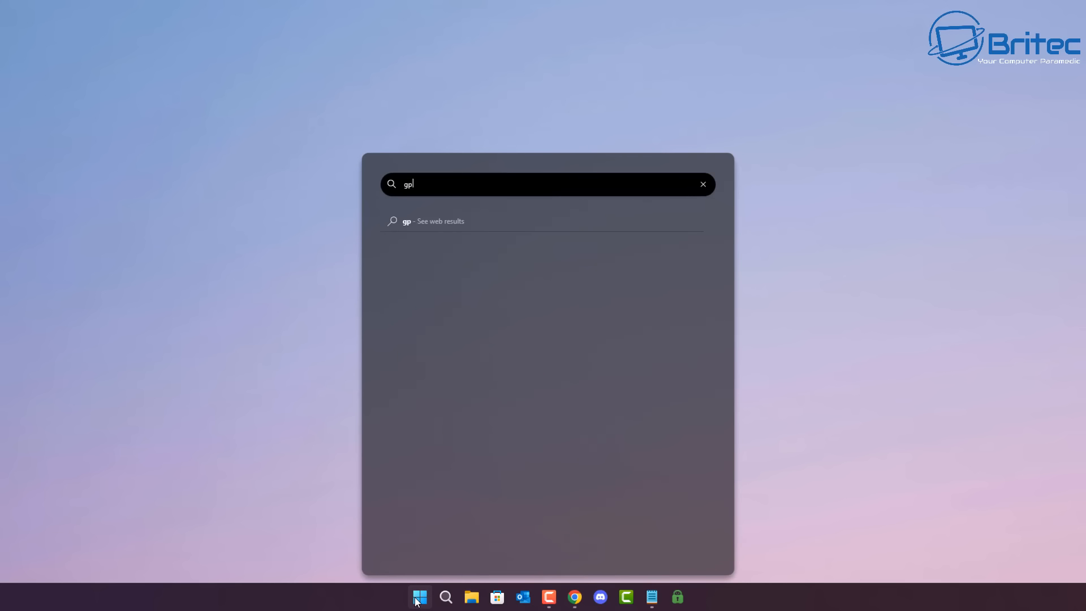
pyautogui.write('edit')
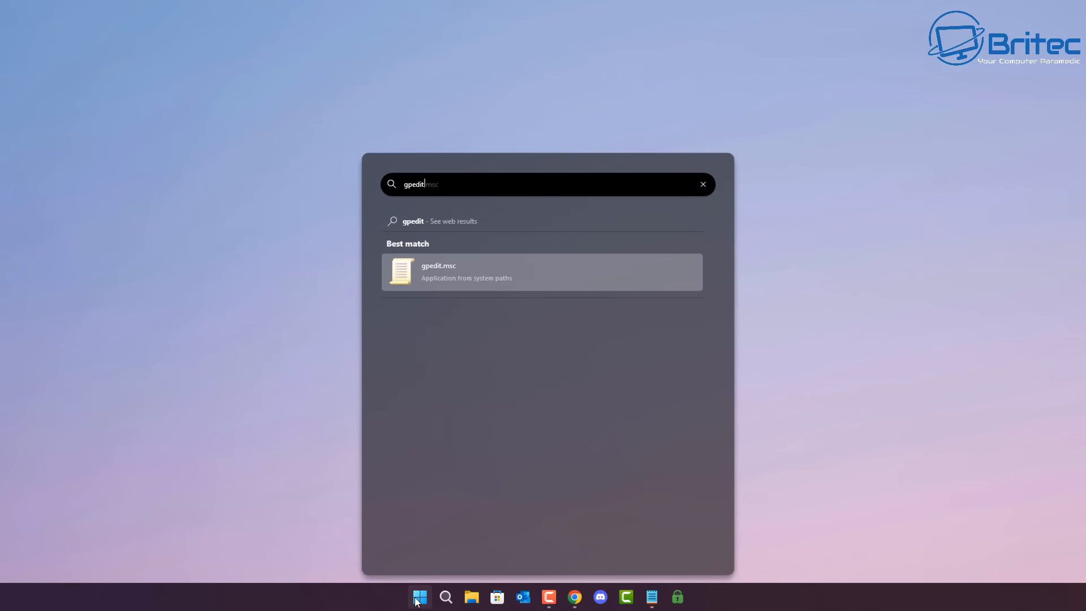
pyautogui.click(490, 273)
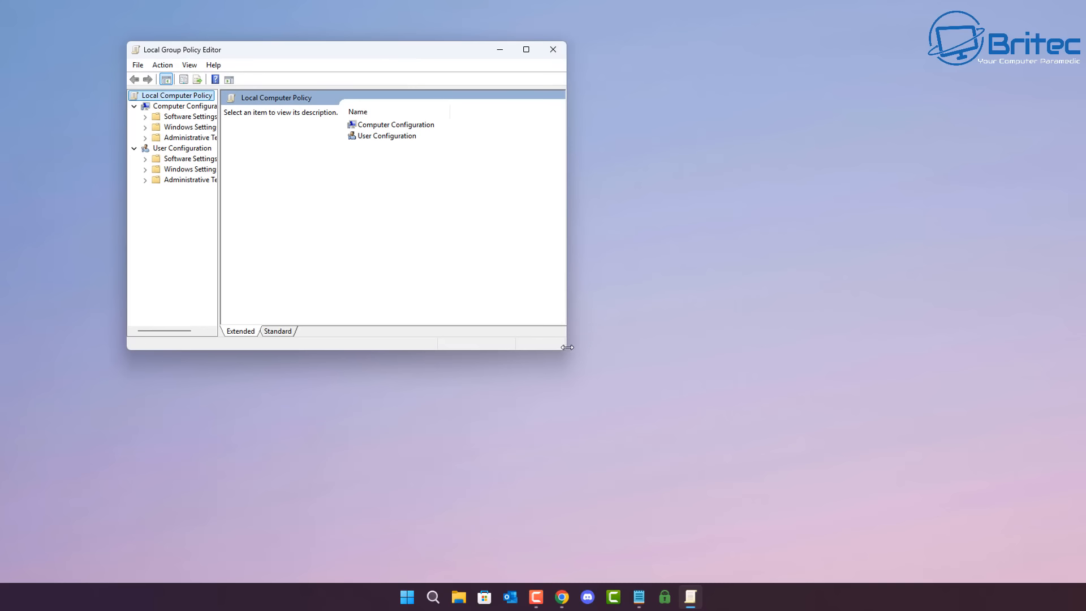
pyautogui.moveTo(568, 347); pyautogui.dragTo(1012, 562)
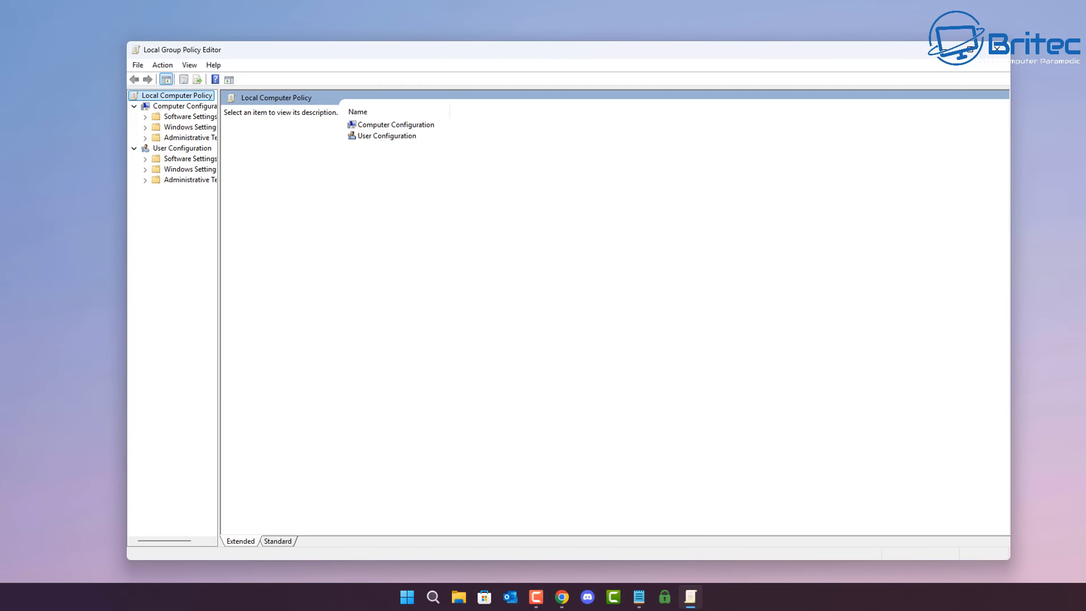
pyautogui.moveTo(577, 60); pyautogui.dragTo(552, 59)
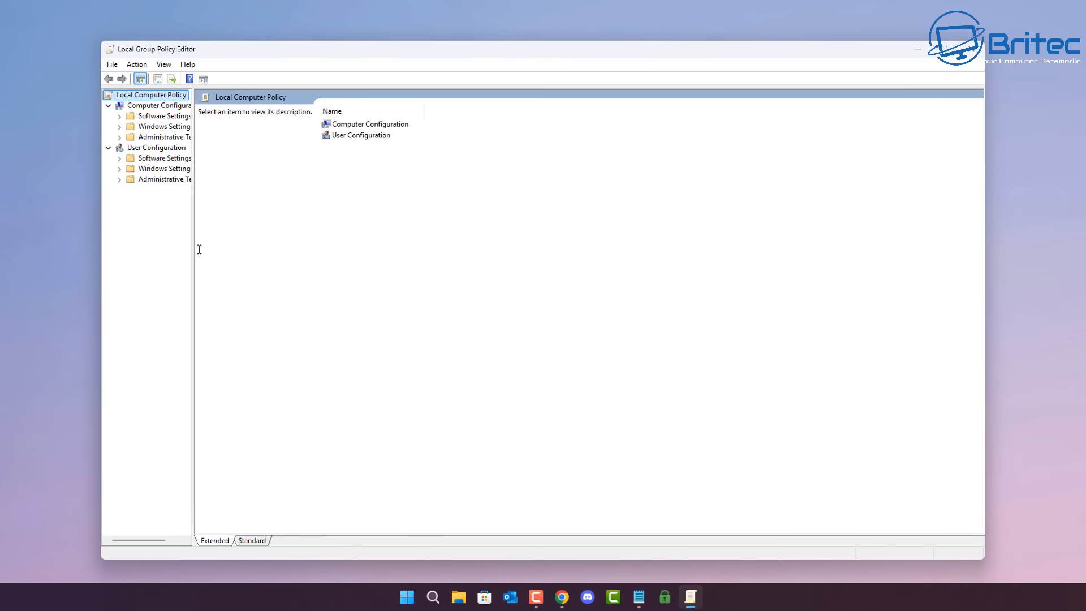
pyautogui.moveTo(193, 240); pyautogui.dragTo(274, 240)
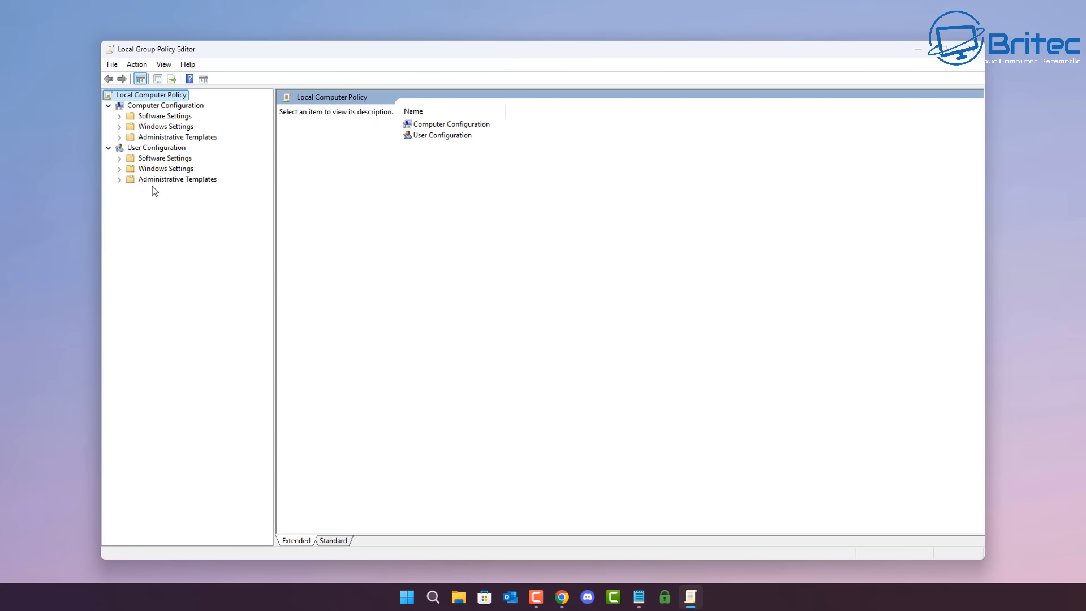
# Step: Under Computer Configuration, expand Windows Settings, Security Settings and Local Policies, and show the Security Options policies
pyautogui.click(181, 107)
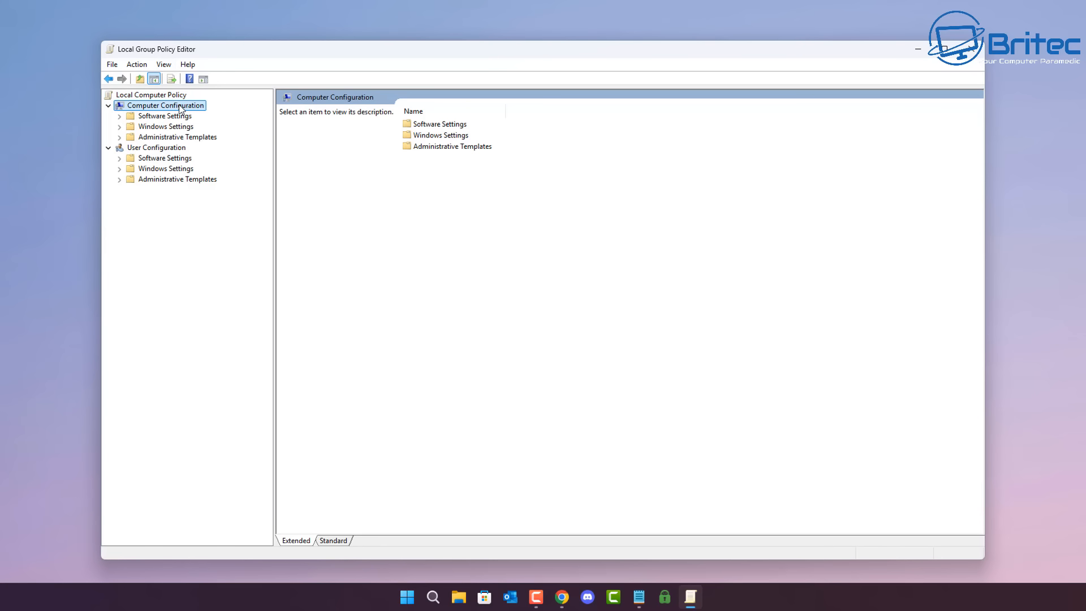
pyautogui.click(169, 127)
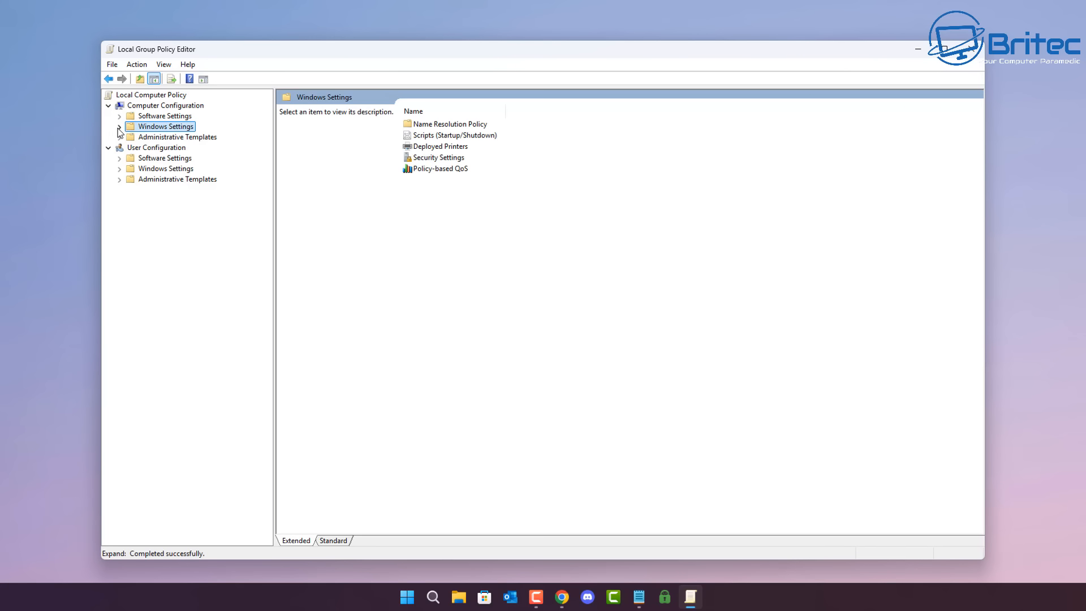
pyautogui.click(119, 127)
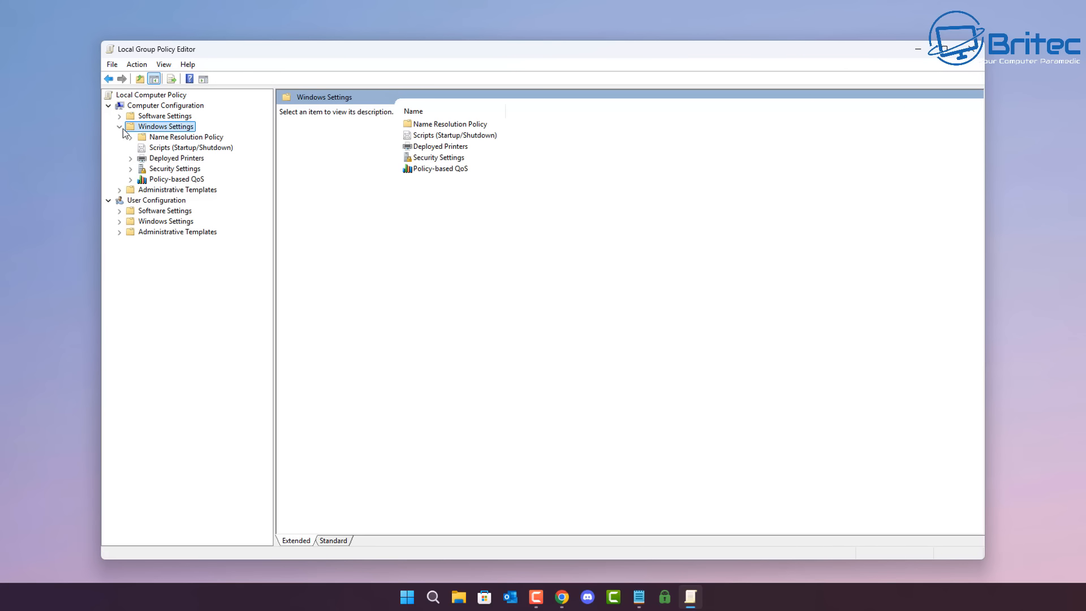
pyautogui.click(172, 170)
pyautogui.click(131, 169)
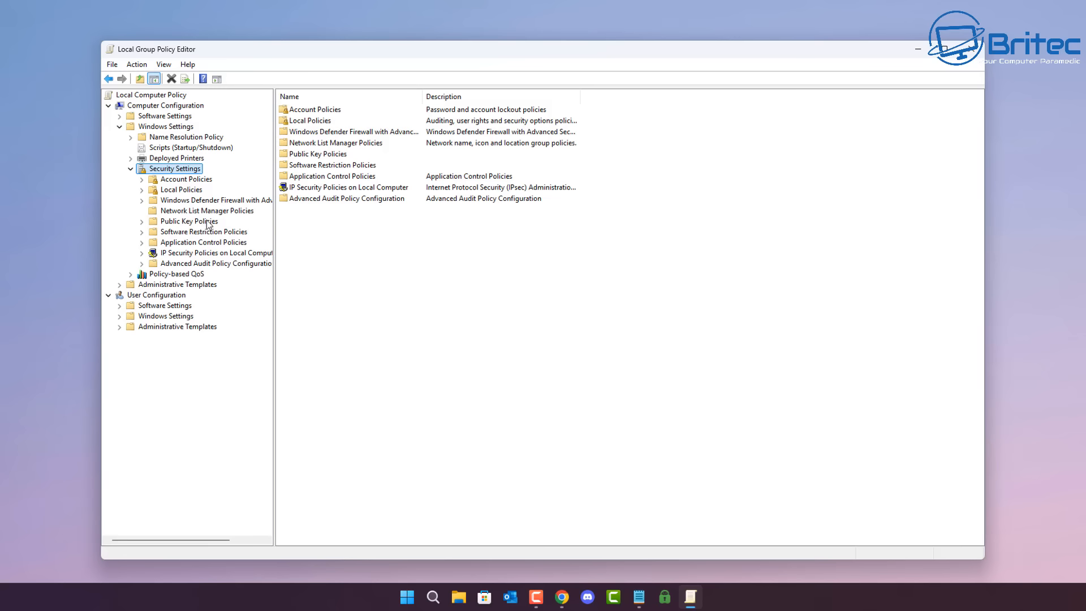
pyautogui.click(189, 190)
pyautogui.click(142, 191)
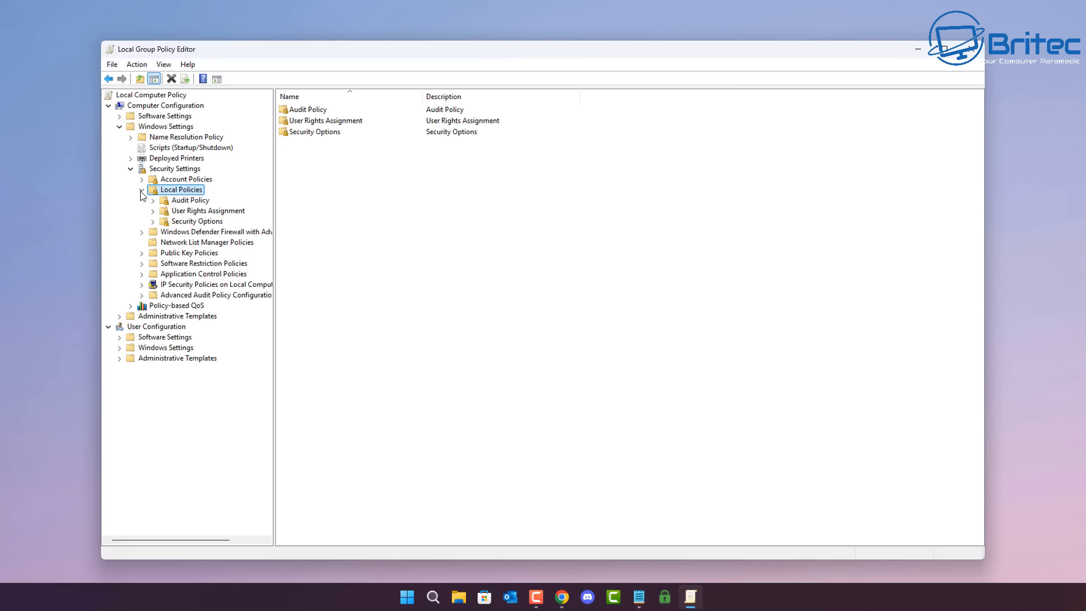
pyautogui.click(197, 222)
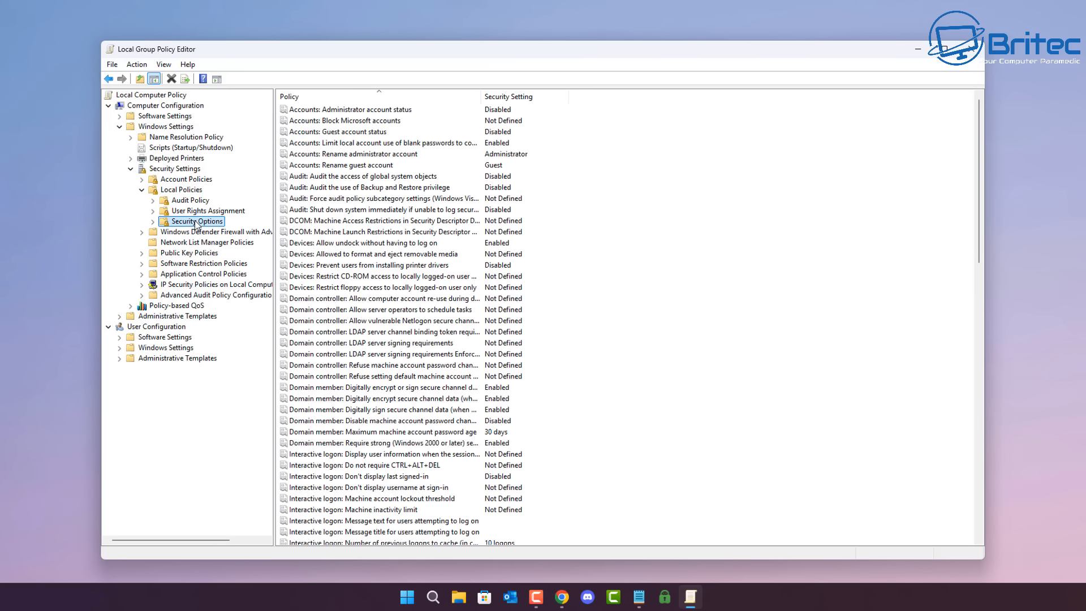
# Step: Review the security policy Microsoft network client: Digitally sign communications (always), and close it without changes
pyautogui.scroll(-9, 397, 343)
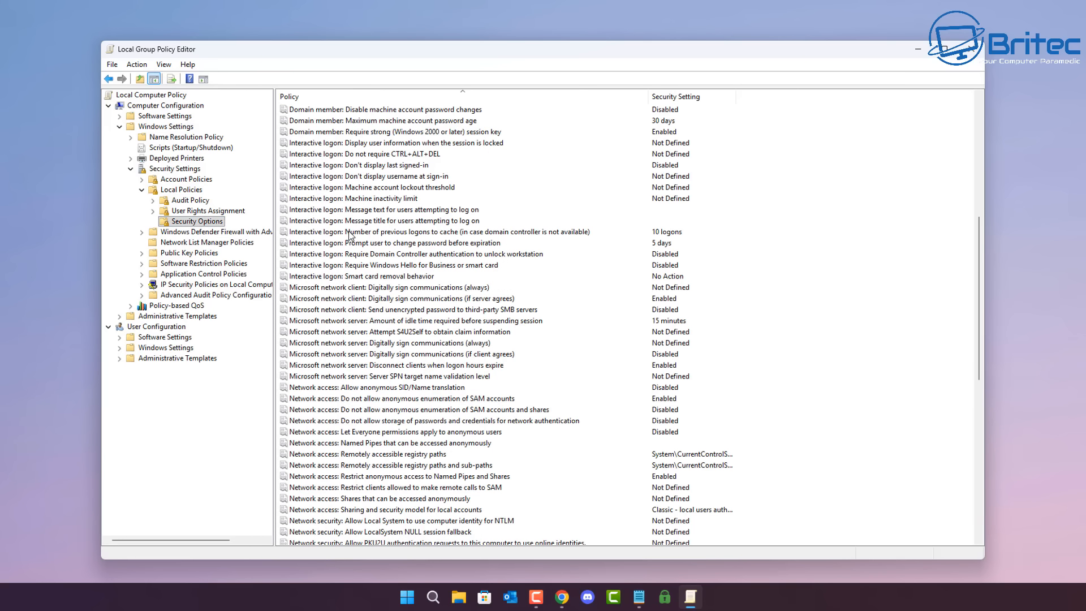
pyautogui.click(333, 289)
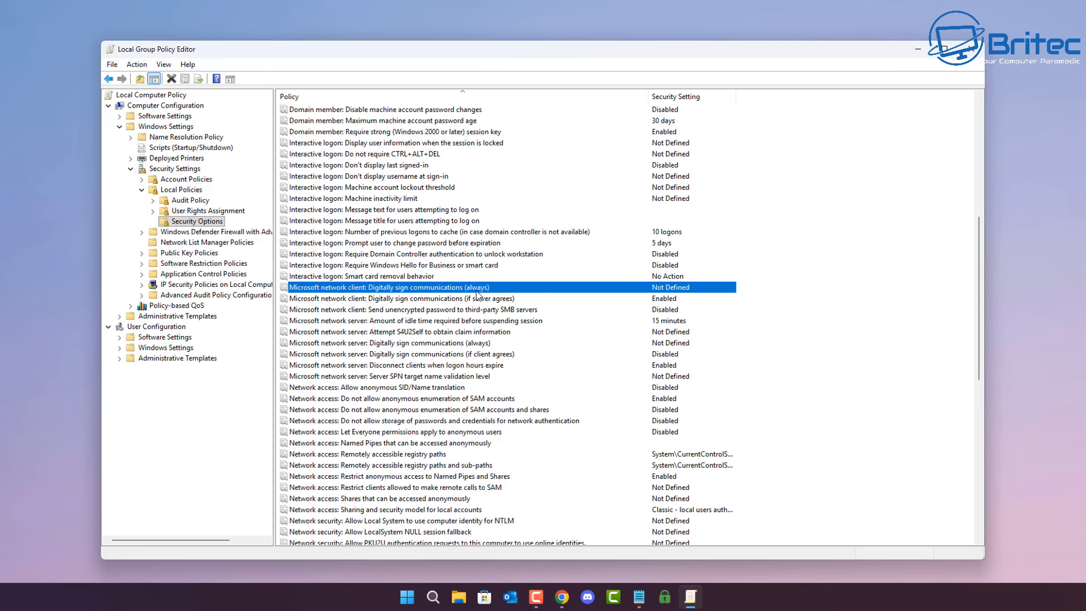
pyautogui.doubleClick(444, 289)
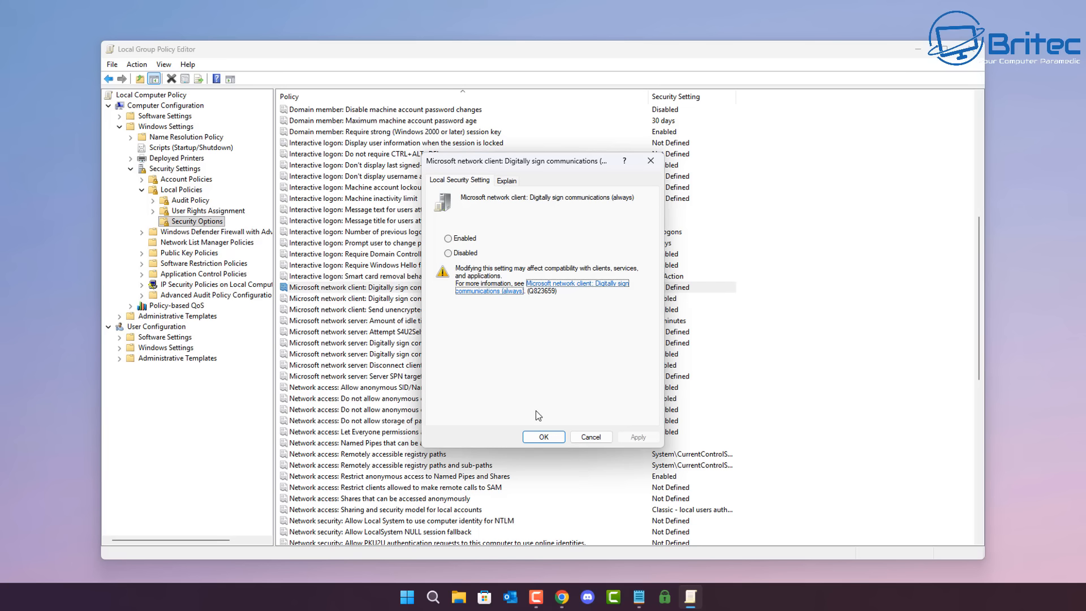
pyautogui.click(590, 438)
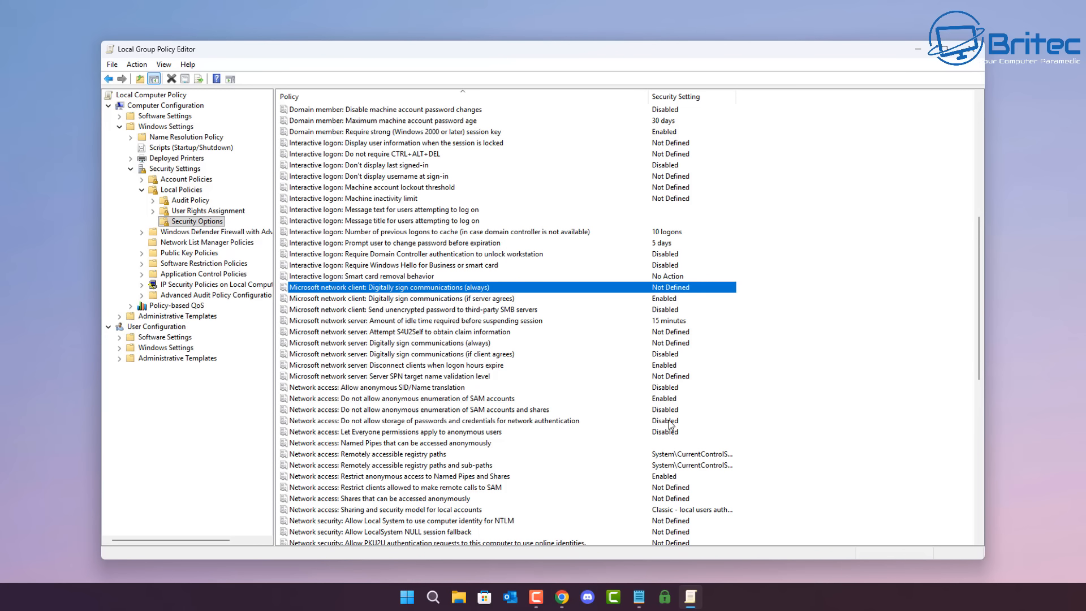
# Step: Collapse Windows Settings, expand Administrative Templates and Network under Computer Configuration, and view the Lanman Server and Lanman Workstation policies
pyautogui.click(130, 168)
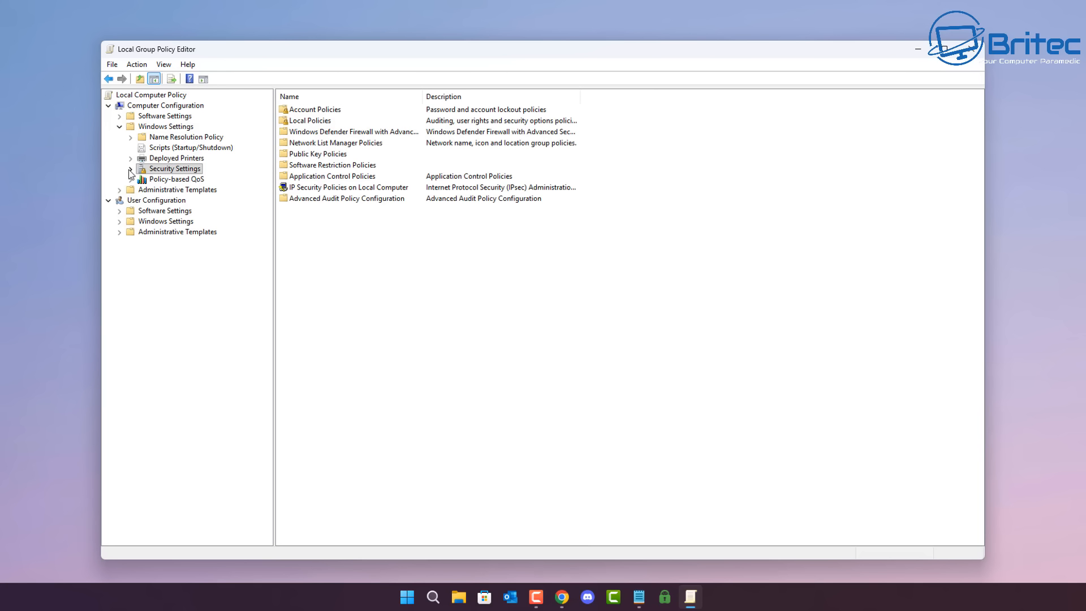
pyautogui.click(119, 127)
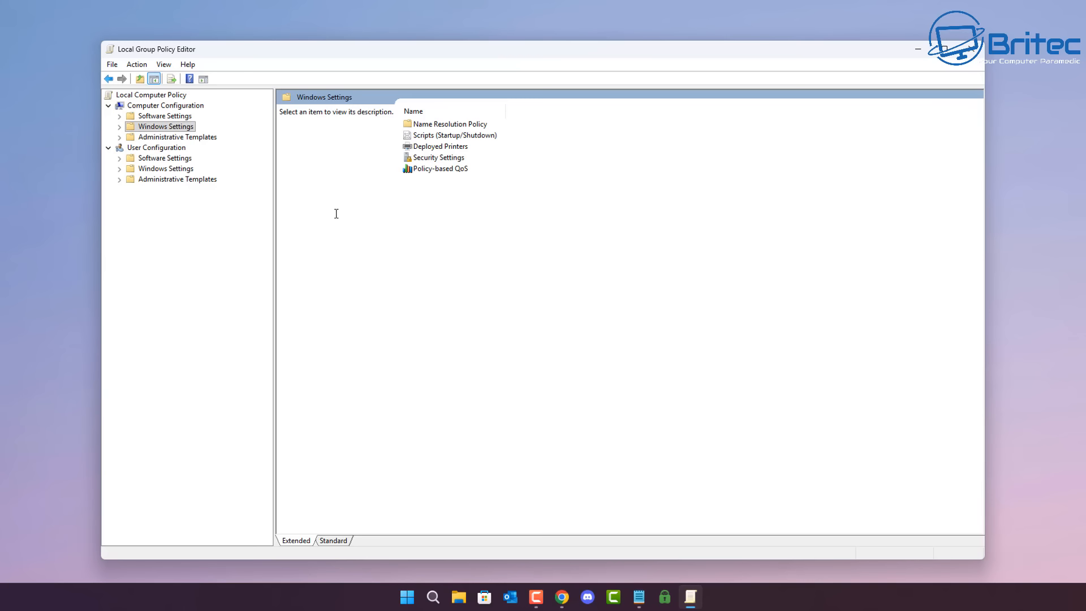
pyautogui.click(159, 139)
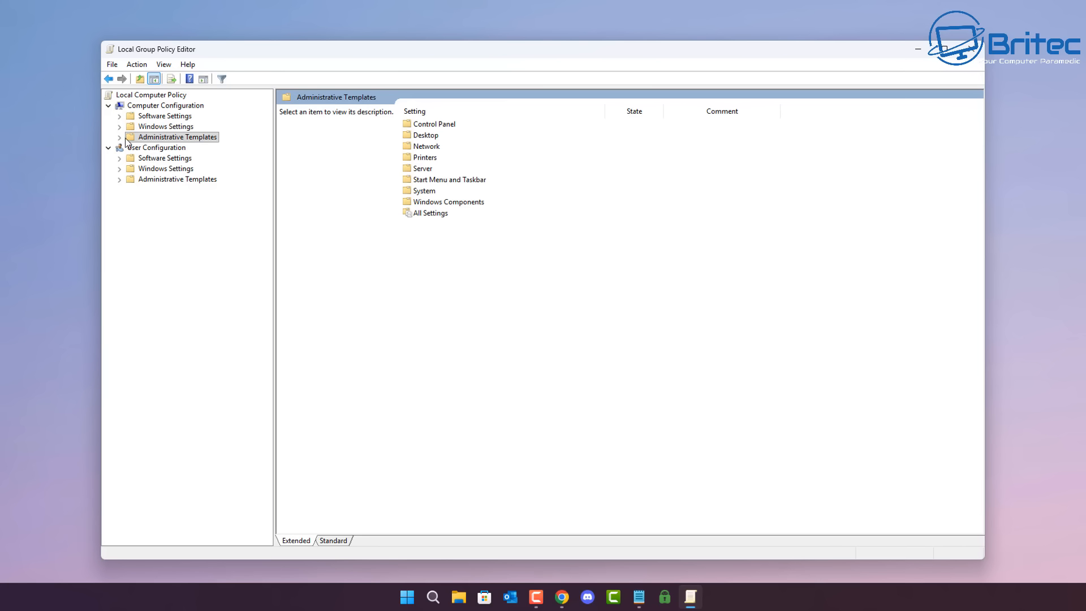
pyautogui.click(121, 137)
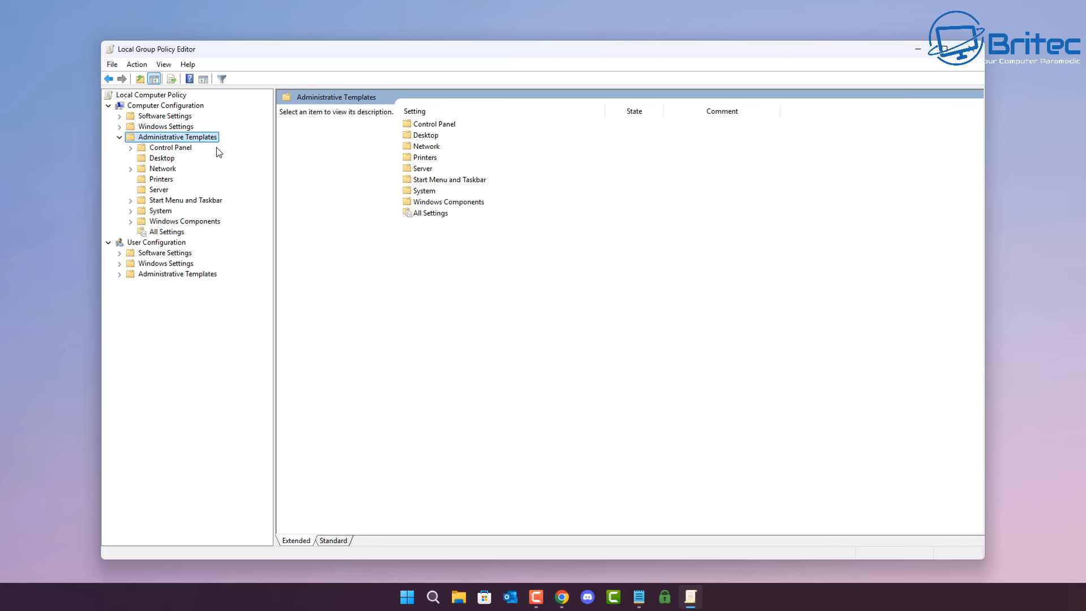
pyautogui.click(165, 169)
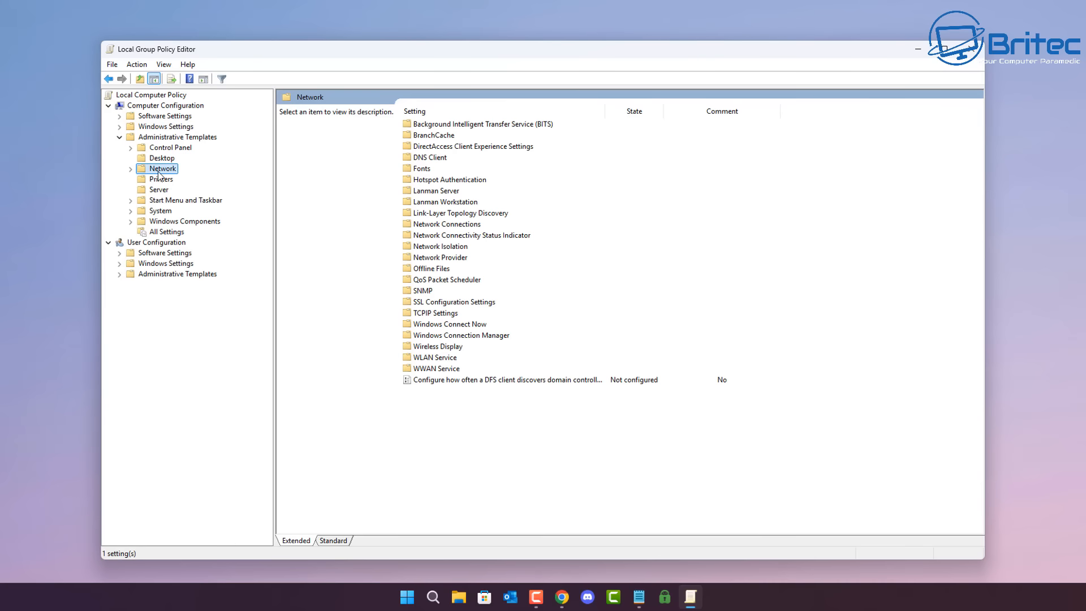
pyautogui.click(130, 170)
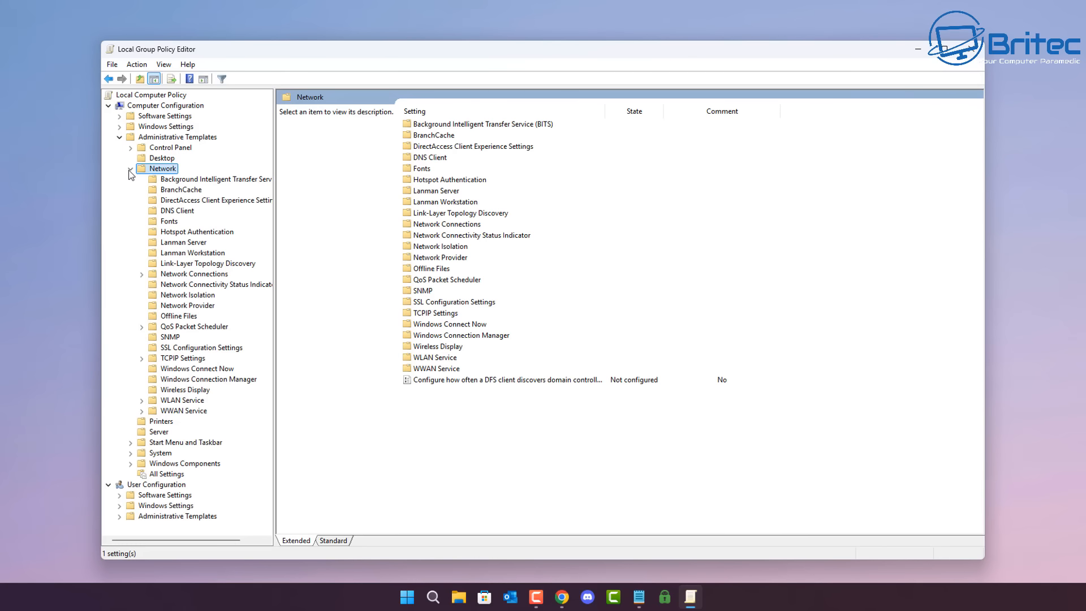
pyautogui.click(164, 244)
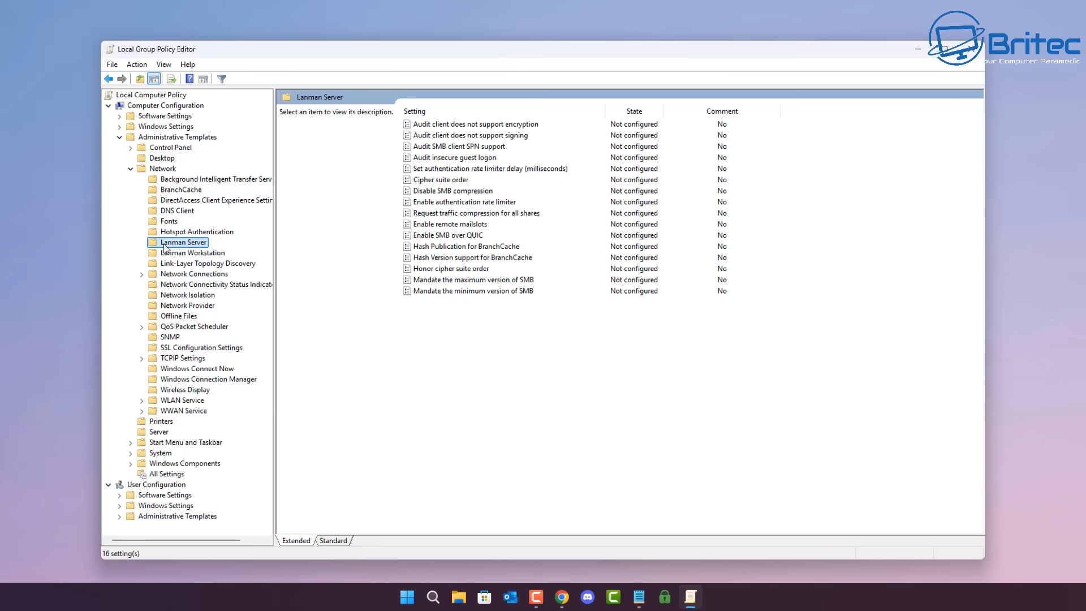
pyautogui.click(167, 256)
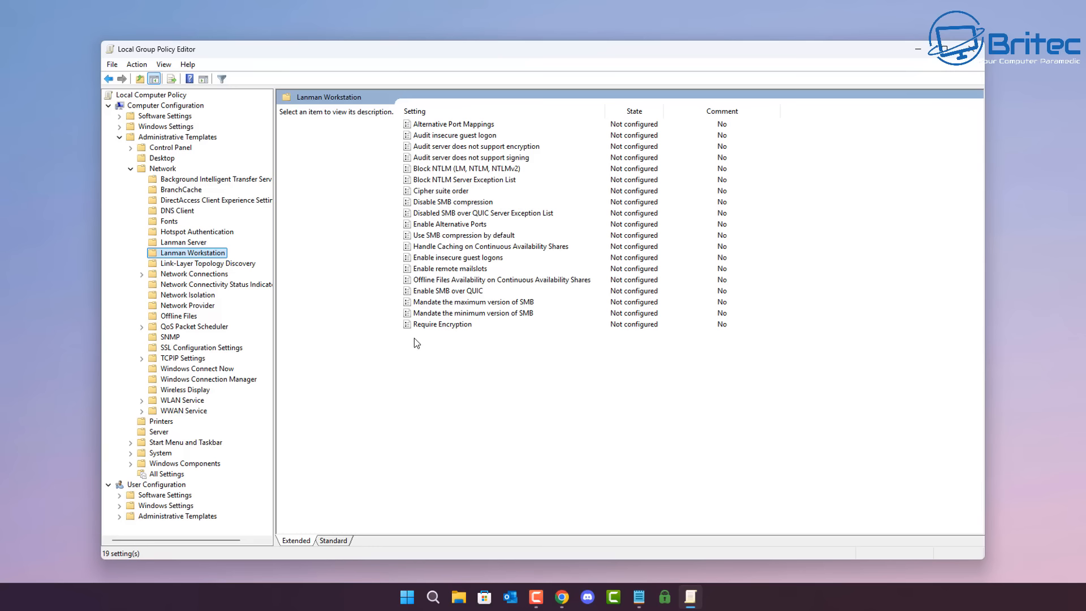
# Step: Open the Enable insecure guest logons policy, try the Enabled option, return it to Not Configured and cancel
pyautogui.click(458, 259)
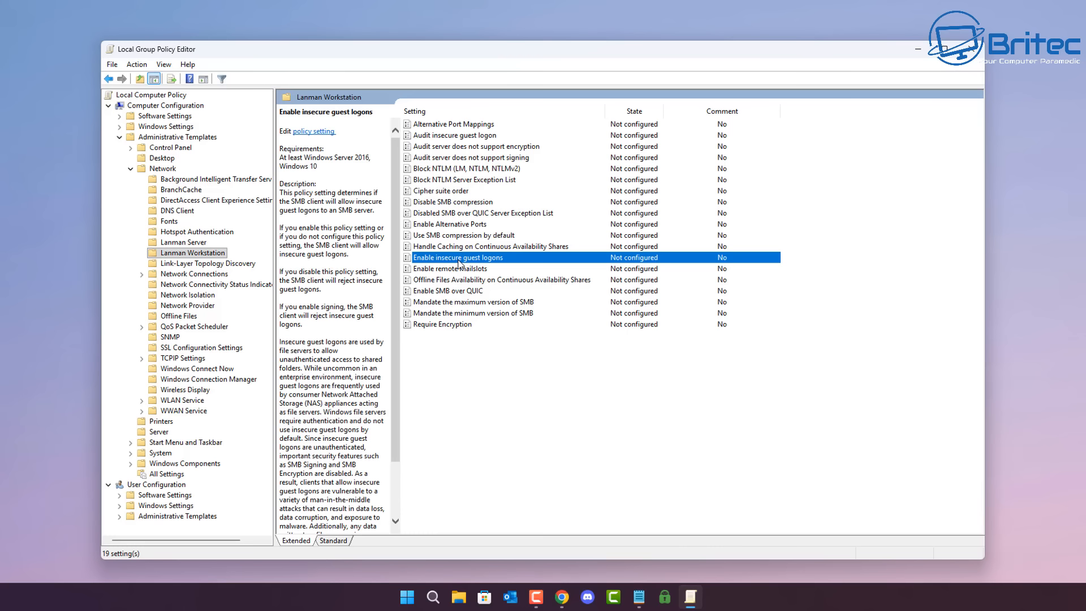
pyautogui.doubleClick(459, 259)
pyautogui.moveTo(0, 0); pyautogui.dragTo(620, 103)
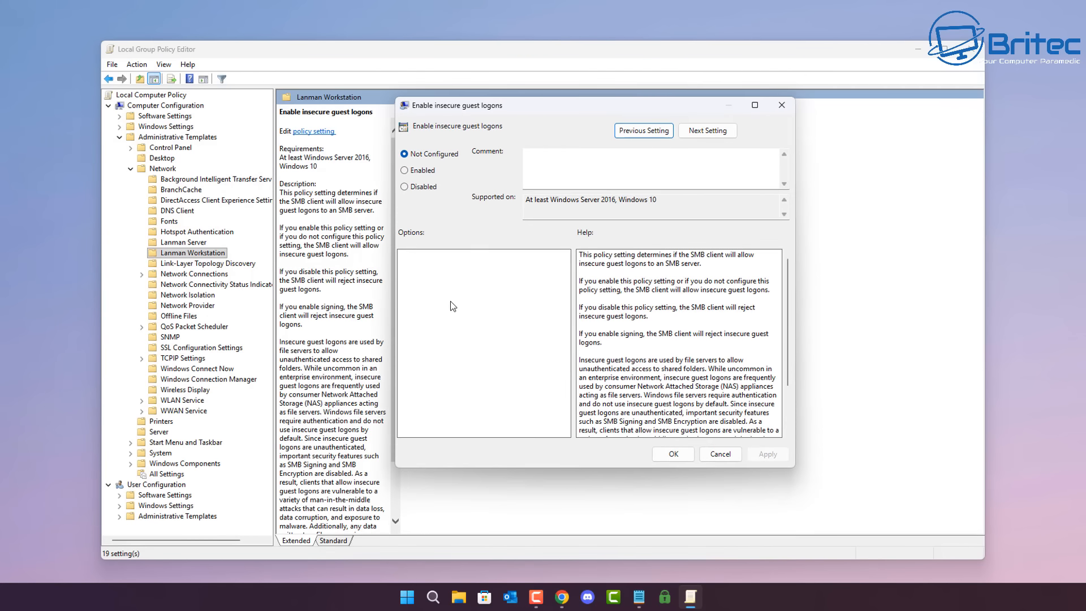
pyautogui.click(405, 171)
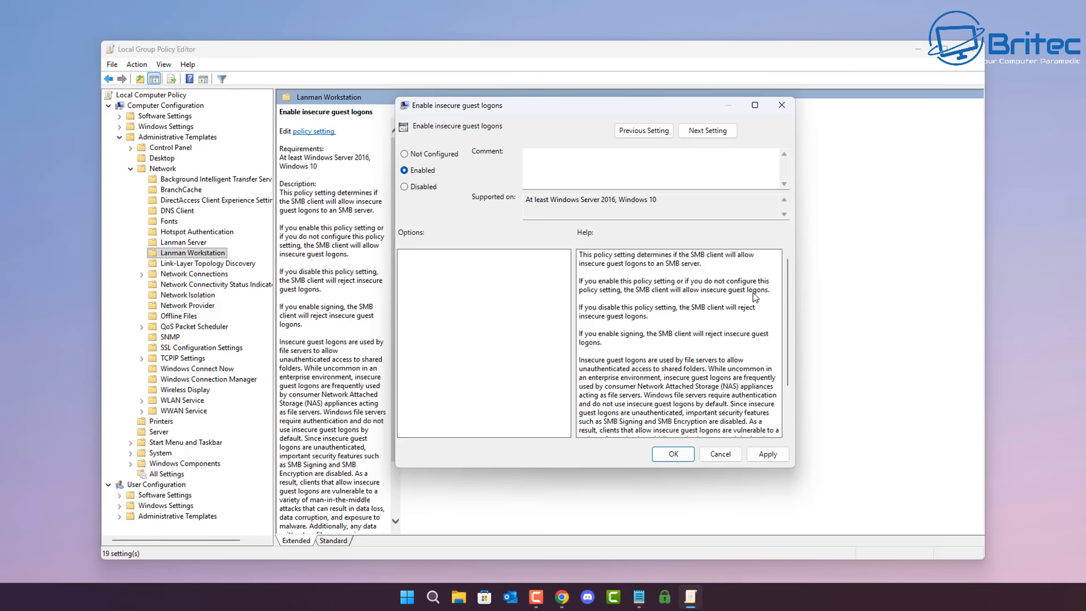
pyautogui.click(405, 154)
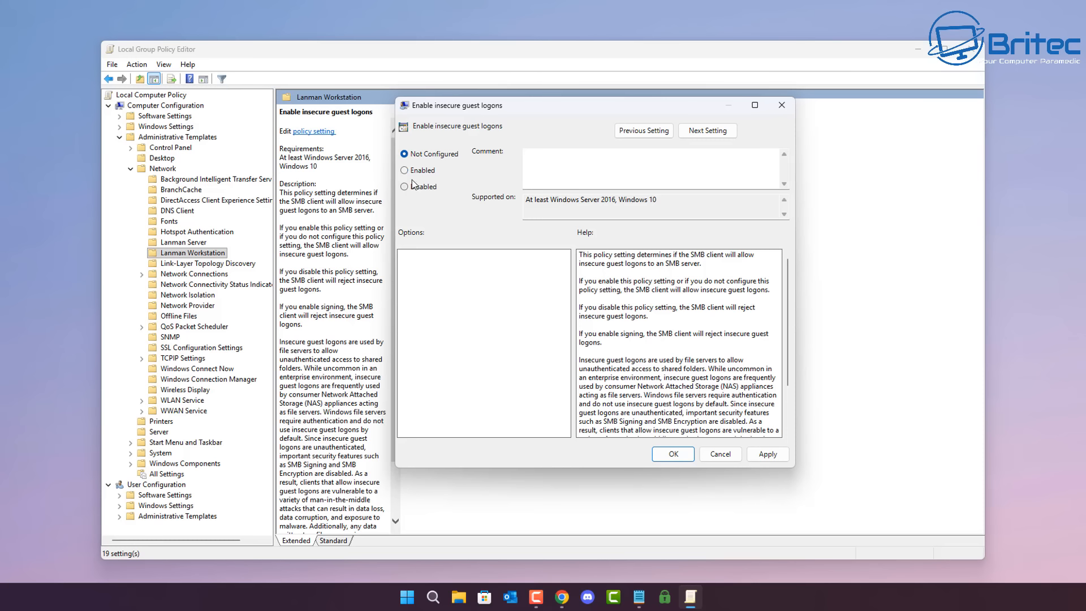
pyautogui.click(728, 456)
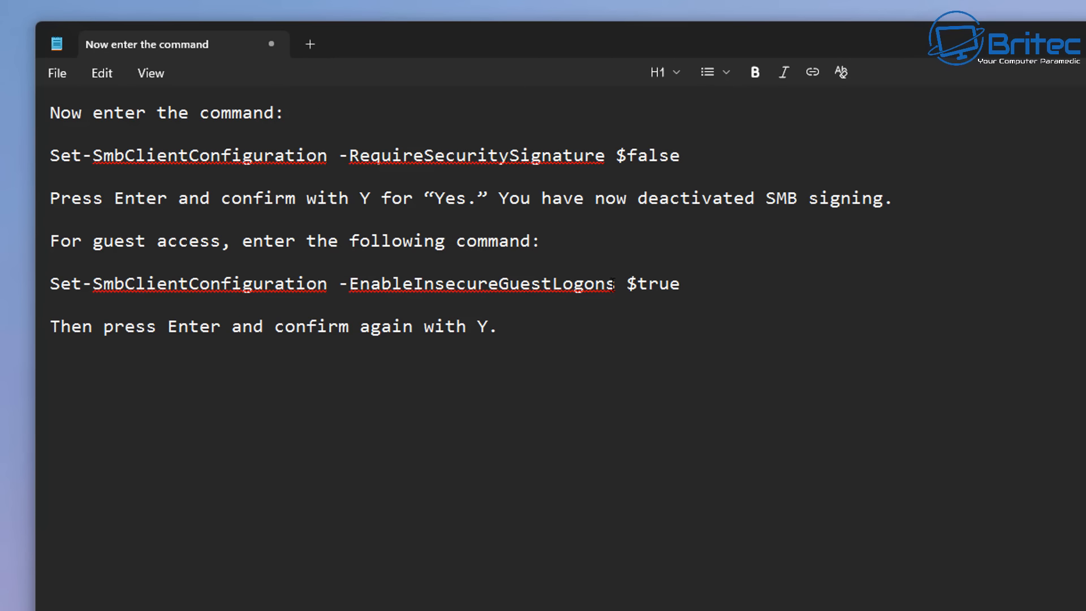
# Step: In the Notepad notes, highlight and read the Set-SmbClientConfiguration commands for RequireSecuritySignature $false and EnableInsecureGuestLogons $true
pyautogui.moveTo(681, 156); pyautogui.dragTo(34, 154)
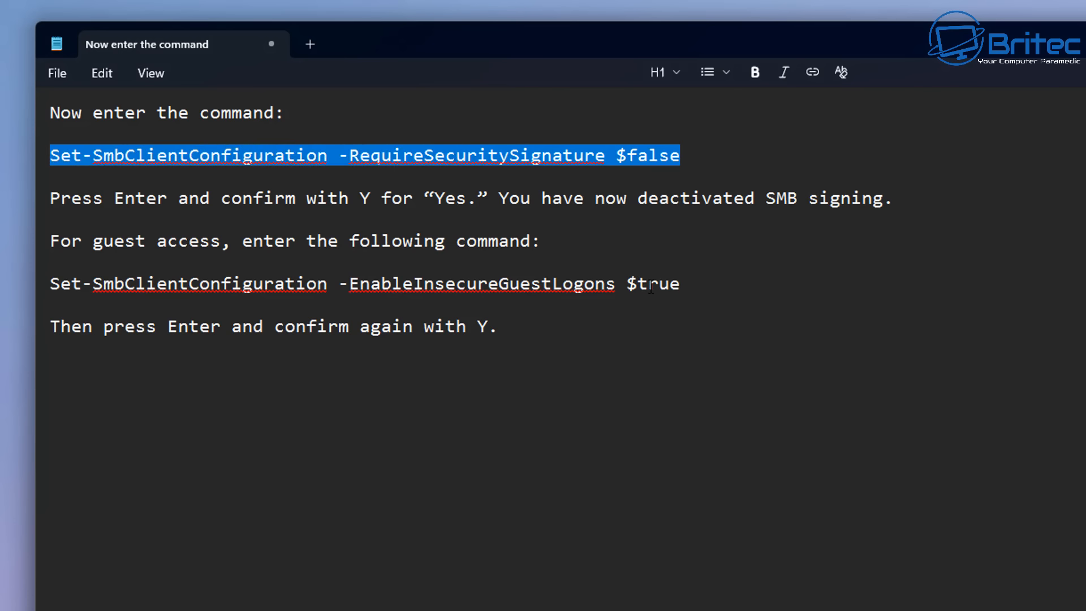
pyautogui.moveTo(687, 285); pyautogui.dragTo(21, 288)
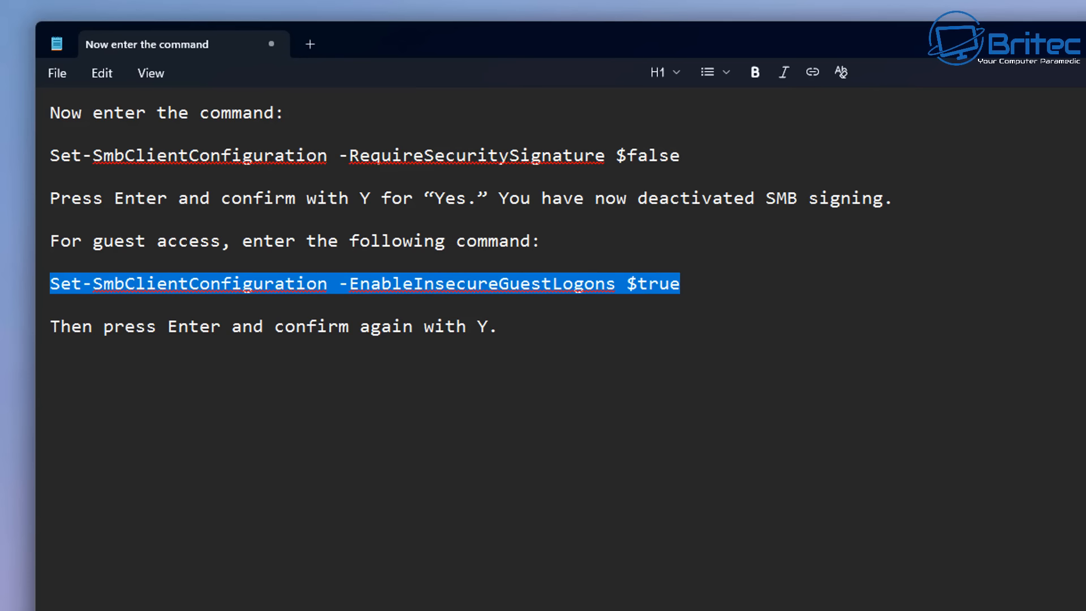
pyautogui.click(869, 566)
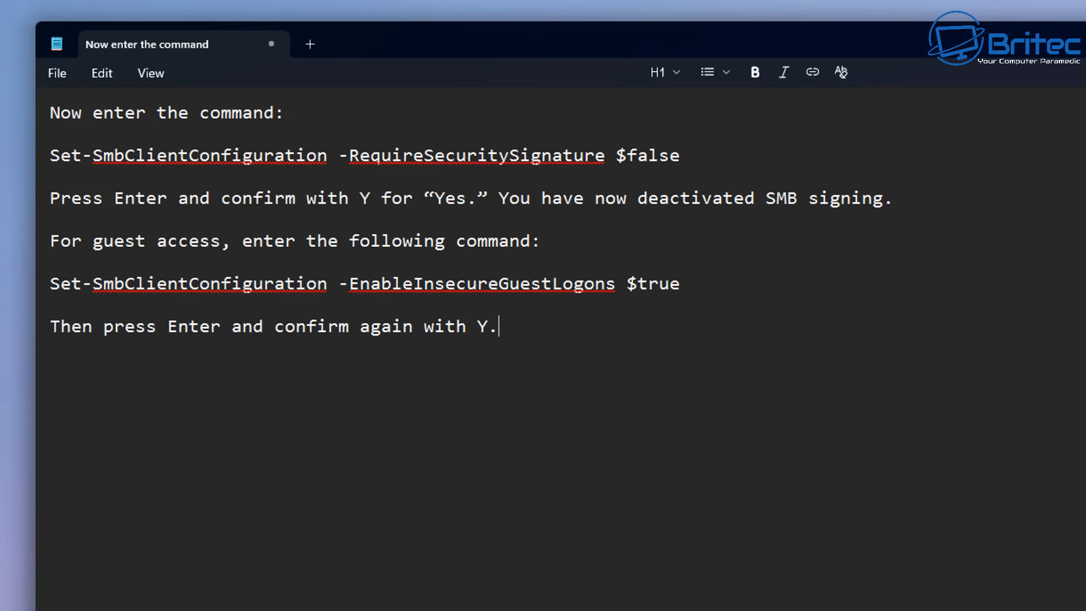
# Step: Find Windows PowerShell (x86), run it as administrator, and move its window over the command notes
pyautogui.press('super')
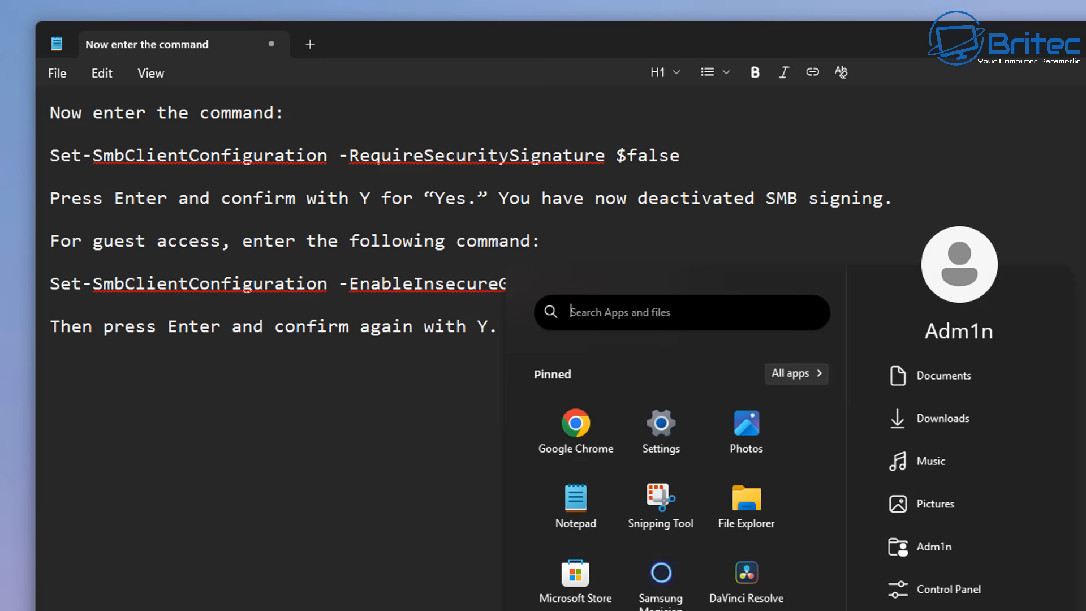
pyautogui.write('powers')
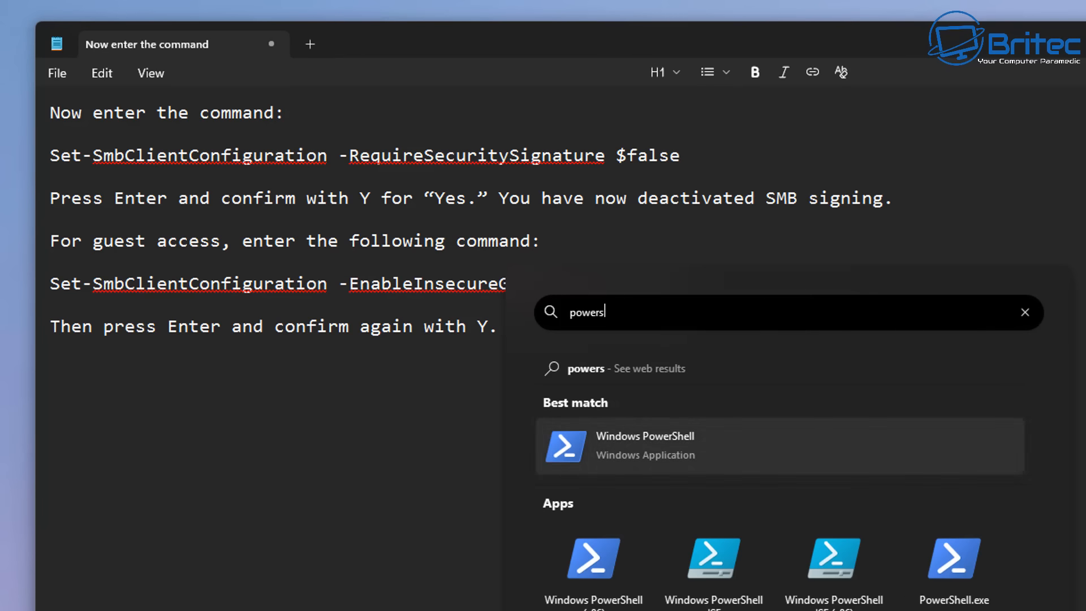
pyautogui.write('hell')
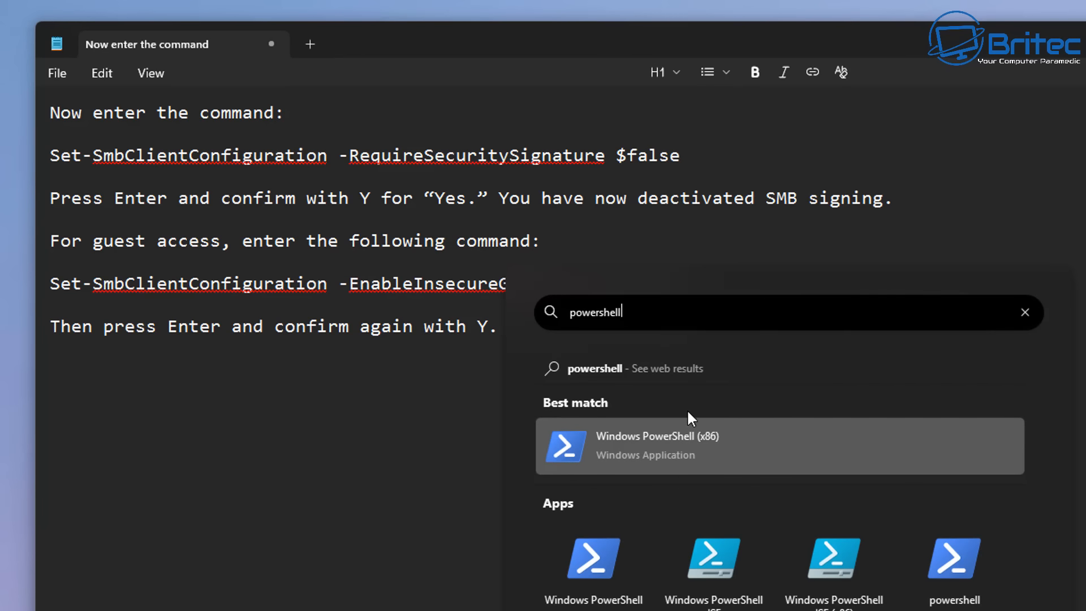
pyautogui.rightClick(680, 435)
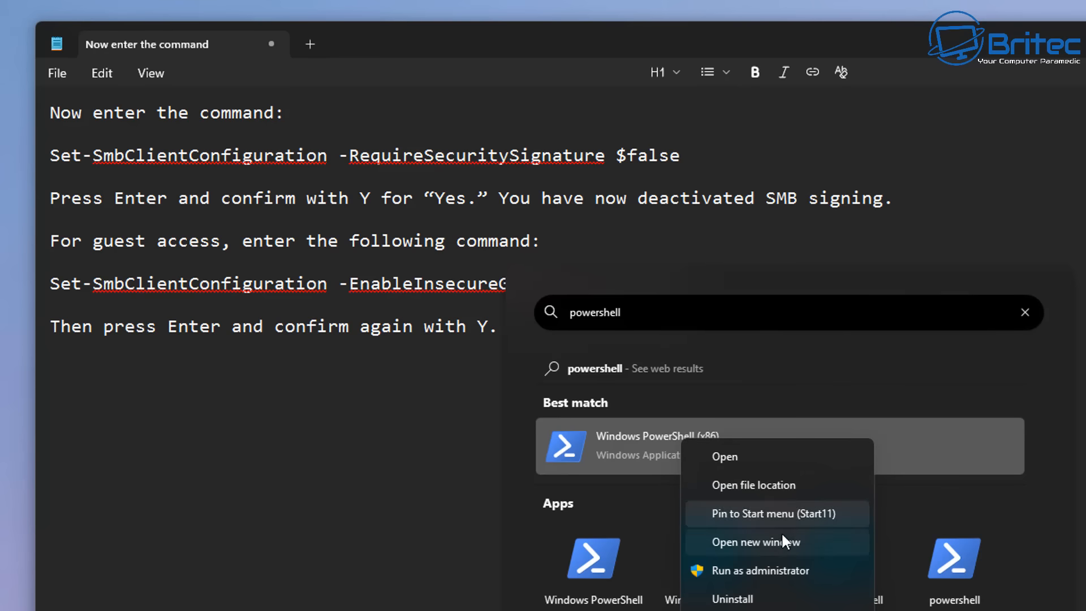
pyautogui.click(773, 569)
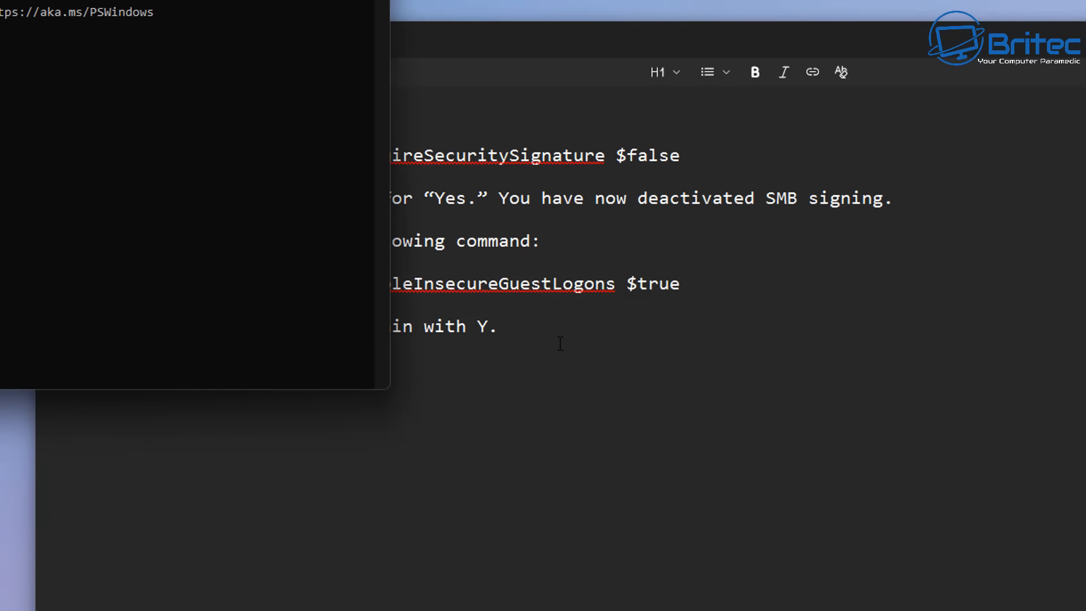
pyautogui.moveTo(144, 0); pyautogui.dragTo(826, 165)
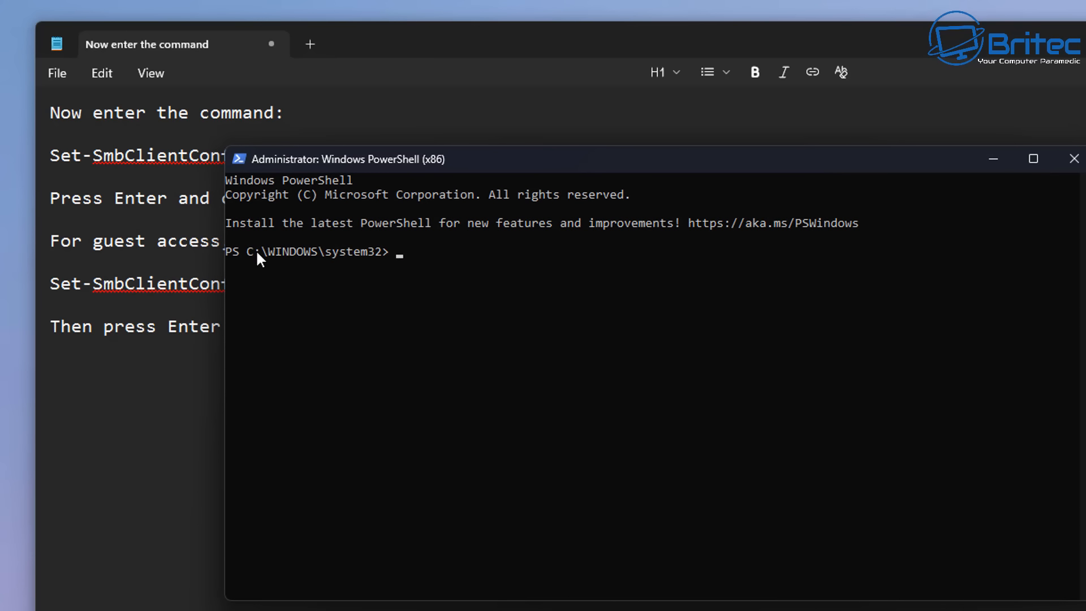